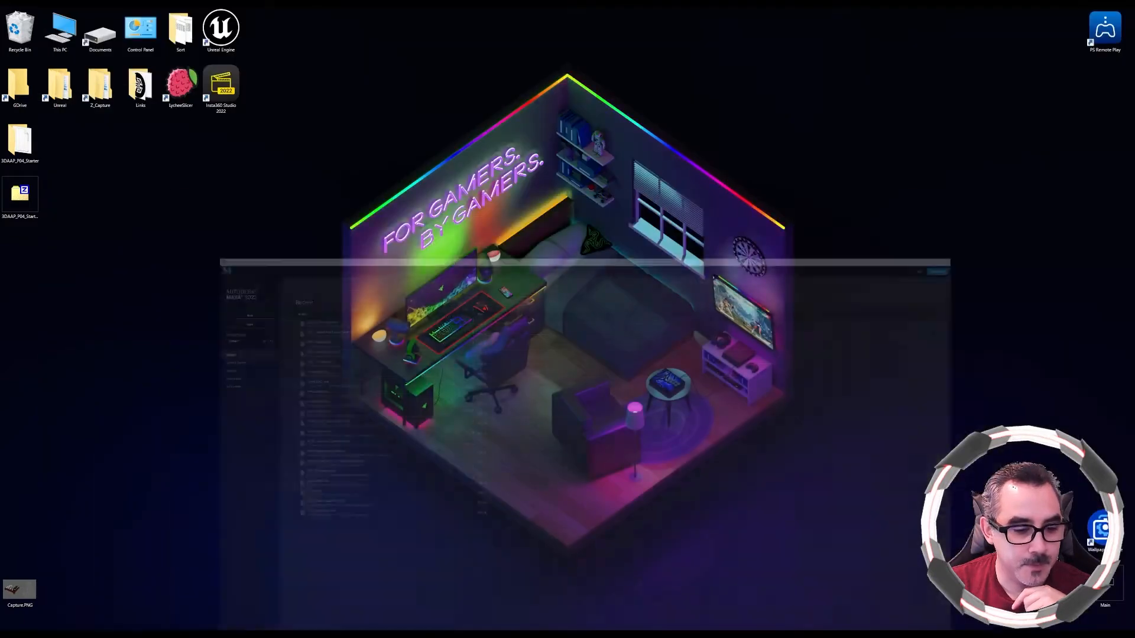
Open the 3DAAP_P04_Starter scenes folder to check its Maya files, then return to Maya
{"action": "left_click", "coordinate": [349, 634]}
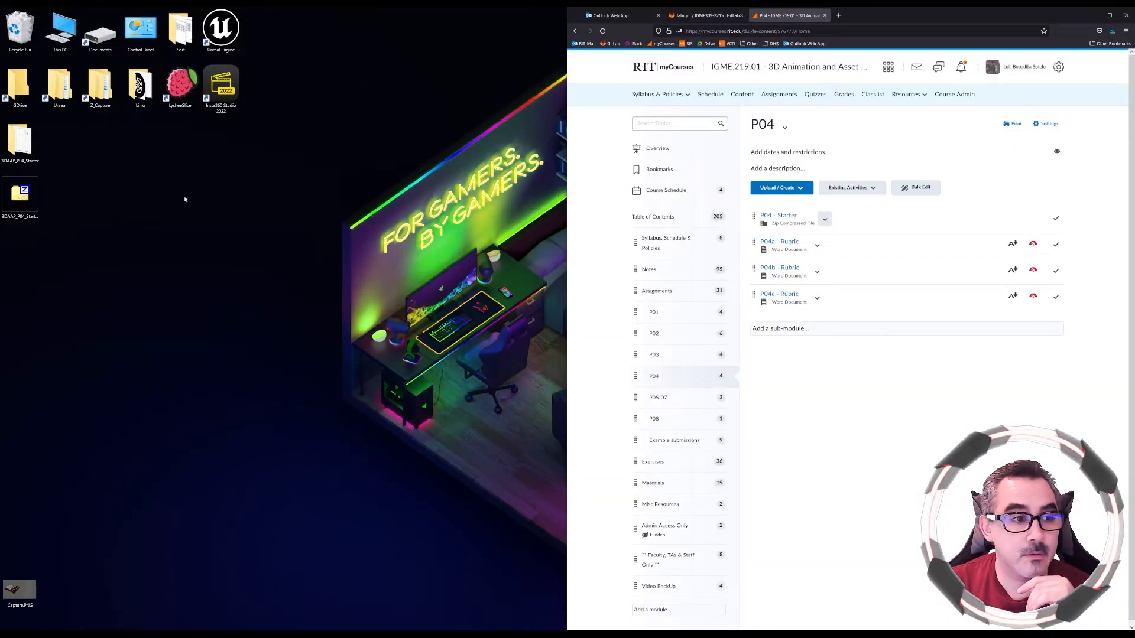
{"action": "double_click", "coordinate": [20, 140]}
{"action": "double_click", "coordinate": [413, 226]}
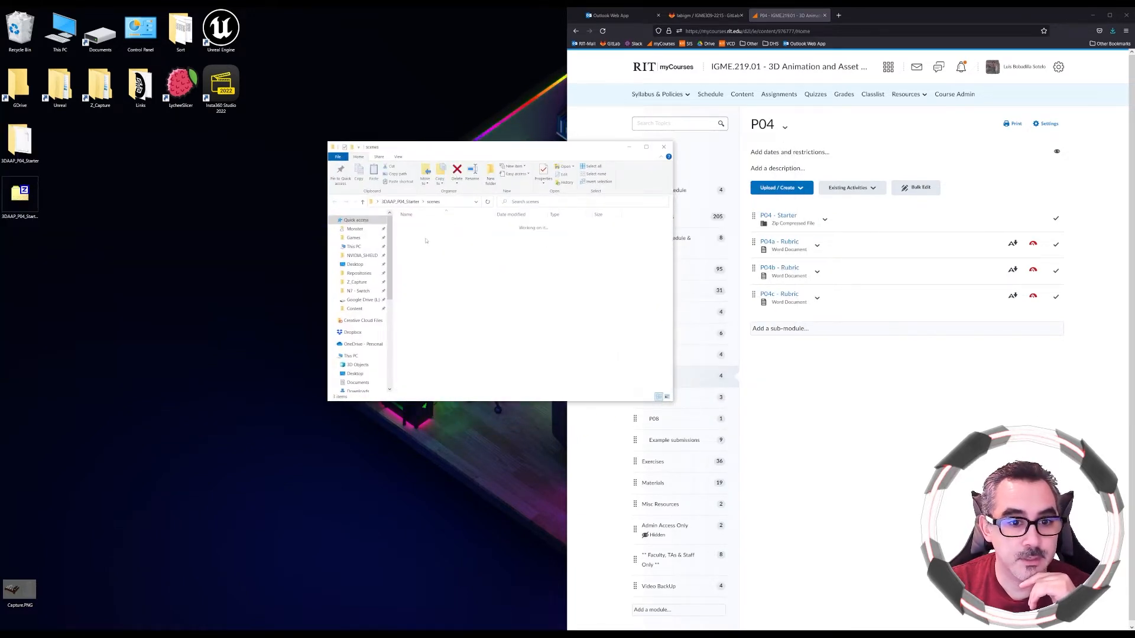
{"action": "left_click", "coordinate": [451, 242]}
{"action": "left_click", "coordinate": [499, 371]}
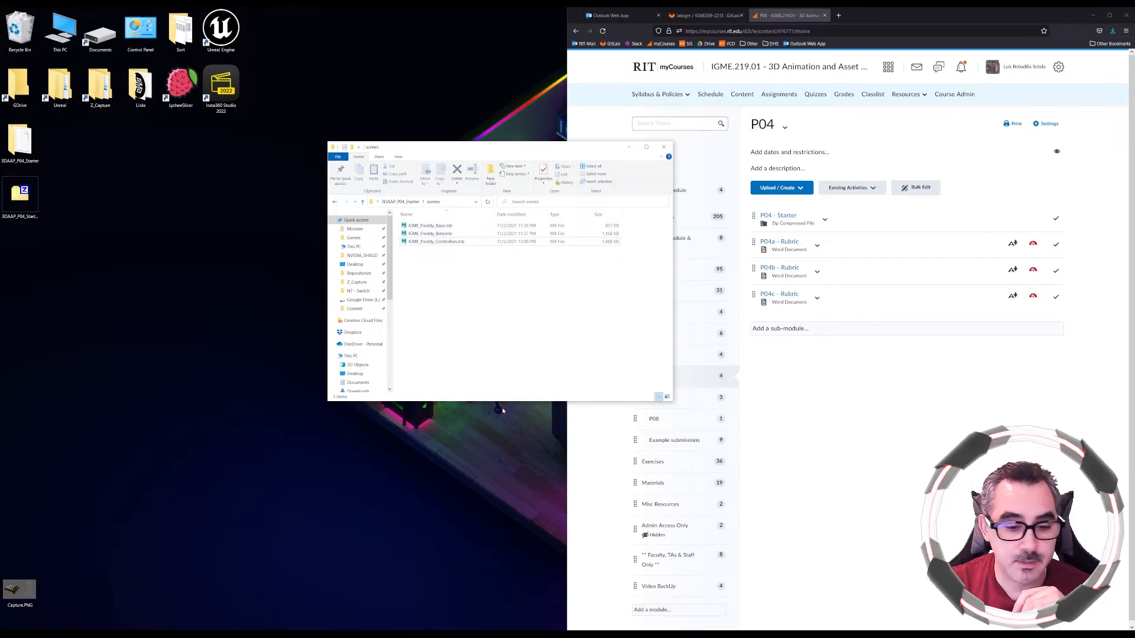
{"action": "left_click", "coordinate": [490, 634]}
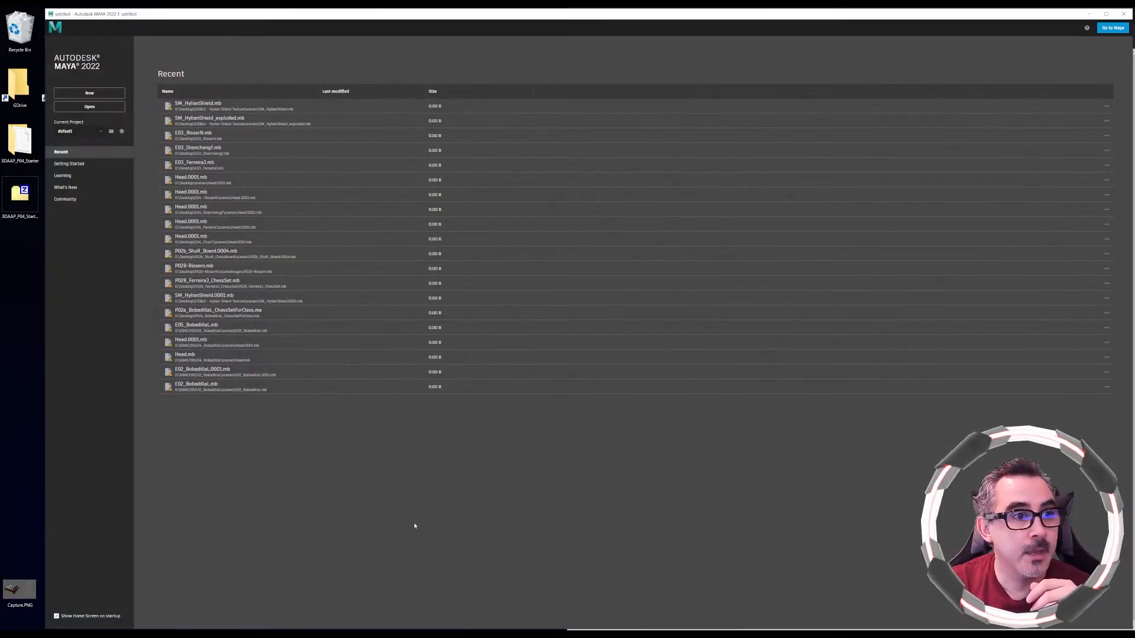
Set the Maya project to the 3DAAP_P04_Starter folder on the Desktop
{"action": "left_click", "coordinate": [111, 132]}
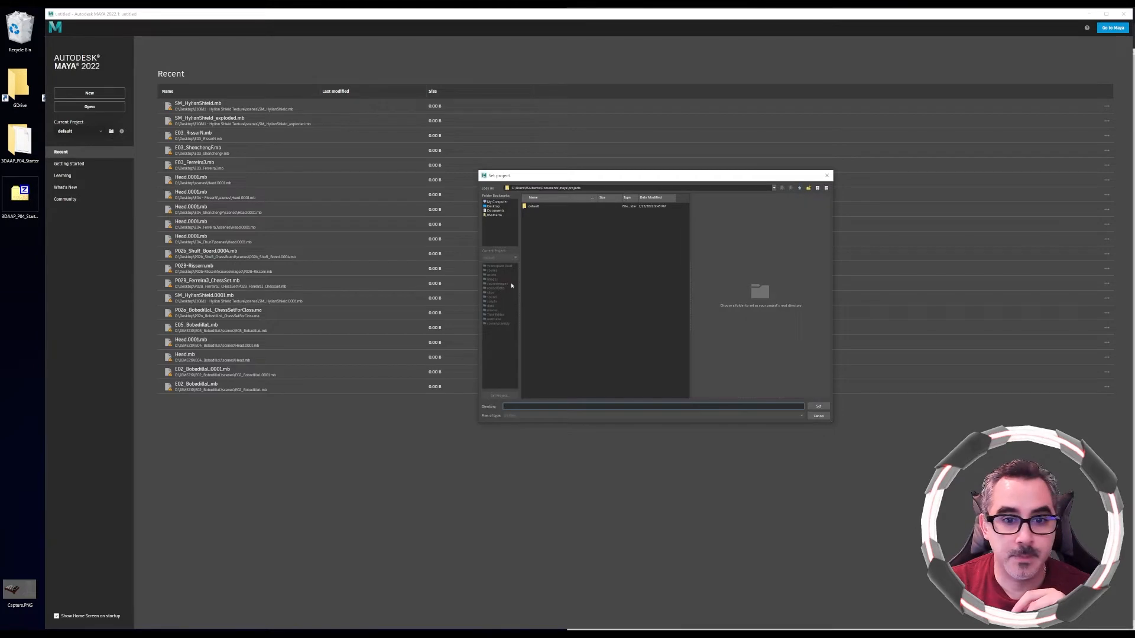
{"action": "left_click", "coordinate": [494, 206]}
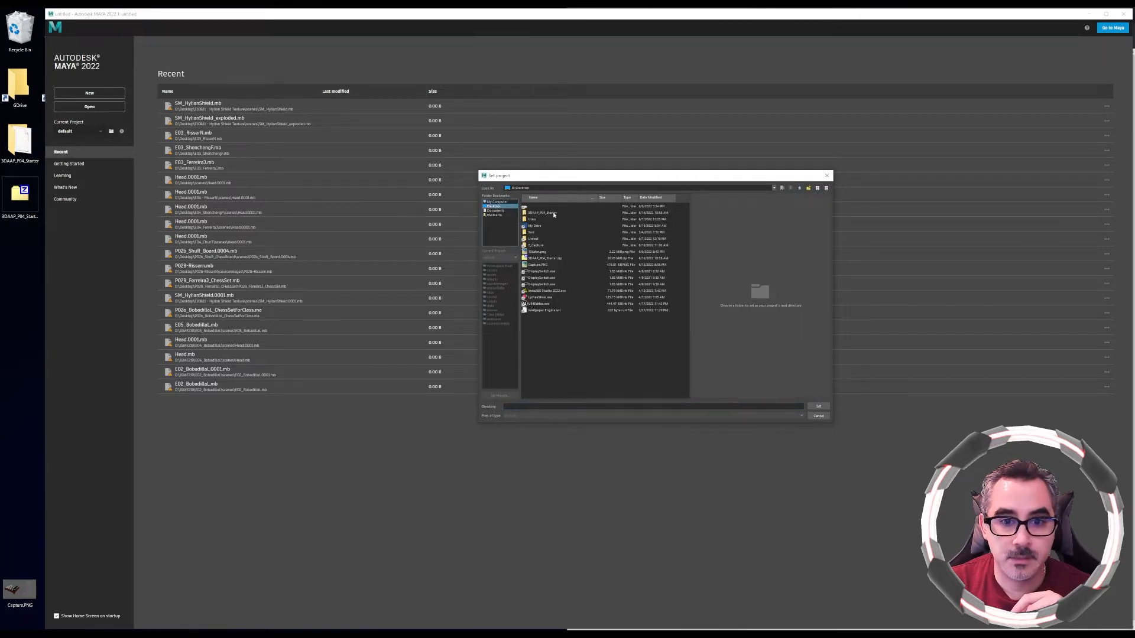
{"action": "double_click", "coordinate": [542, 212]}
{"action": "left_click", "coordinate": [818, 407]}
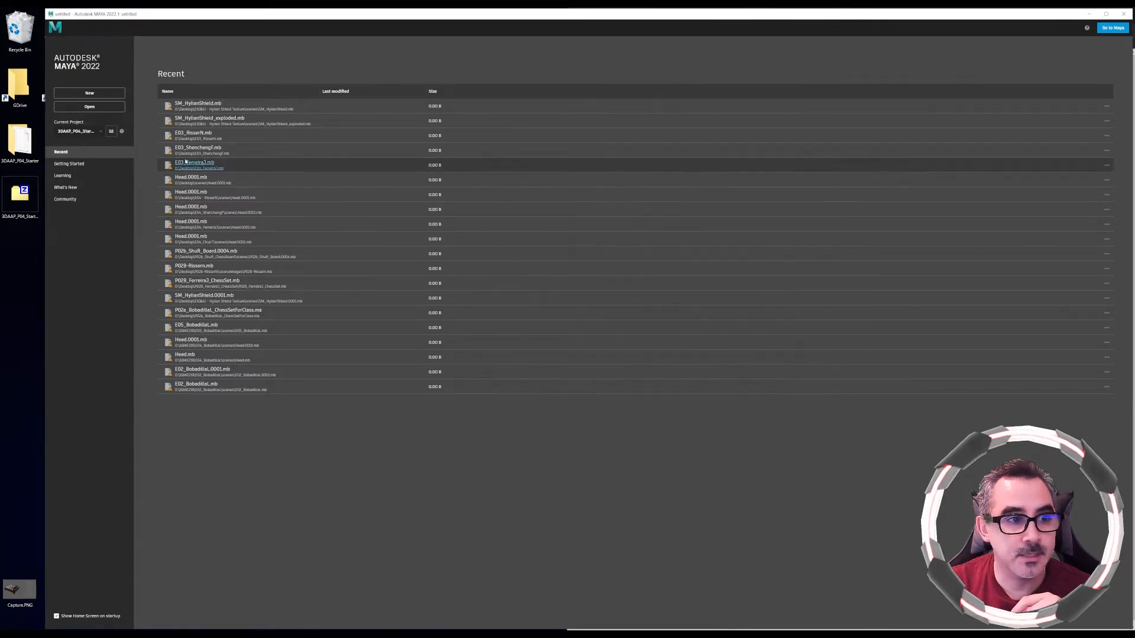
Open the IGME_Freddy_Bind.mb scene and continue past the student file notice
{"action": "left_click", "coordinate": [109, 109]}
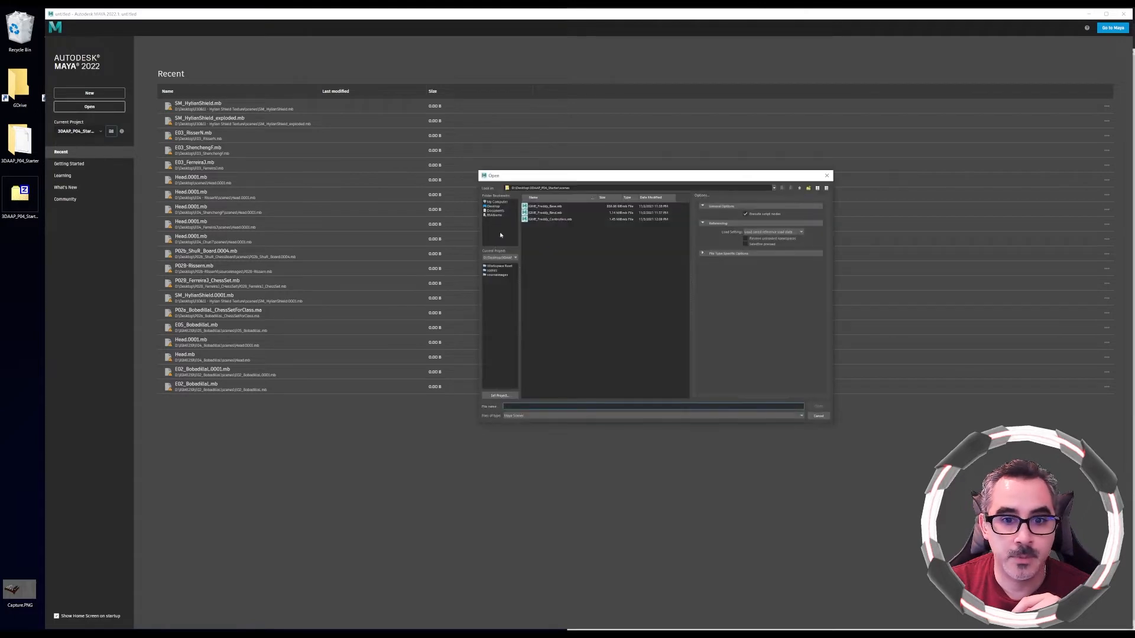
{"action": "double_click", "coordinate": [561, 214]}
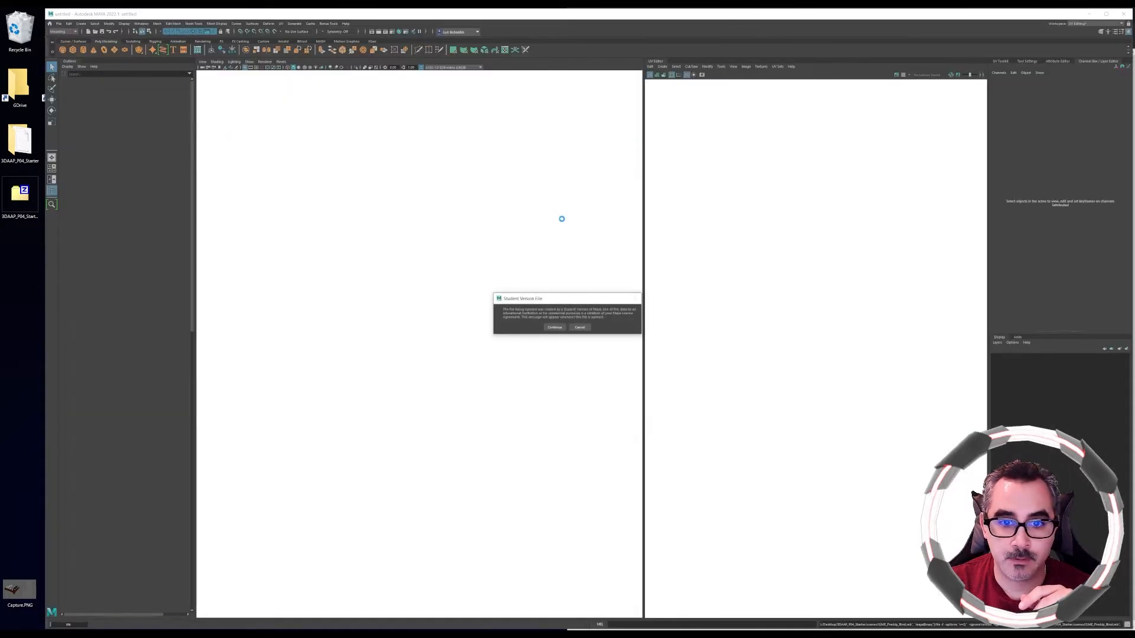
{"action": "left_click", "coordinate": [552, 327]}
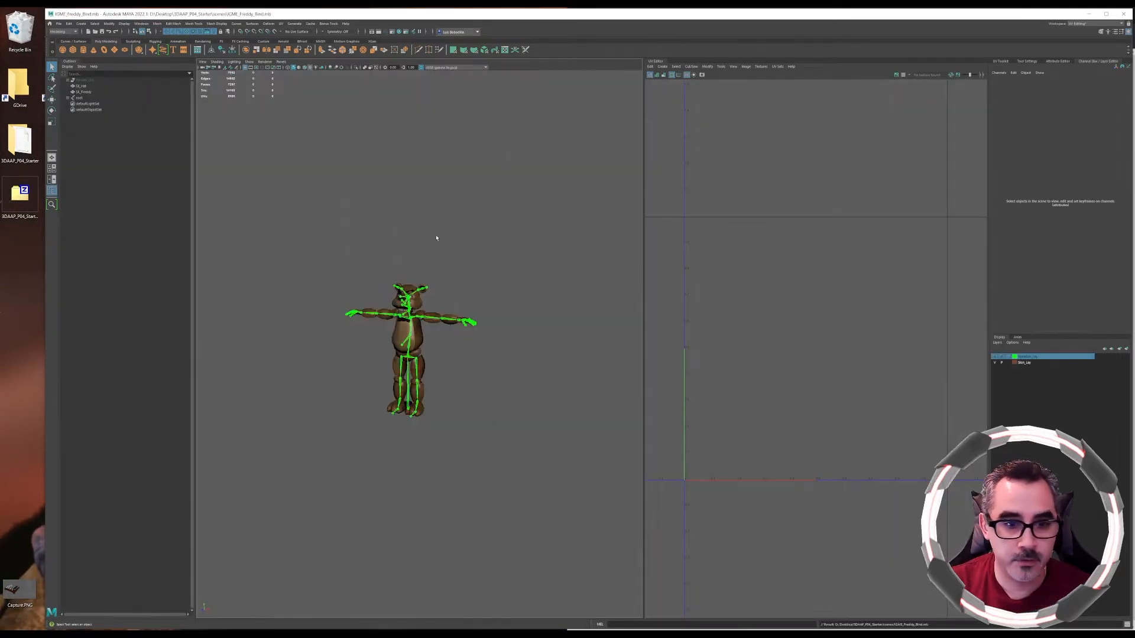
Frame the whole character and orbit around it to examine the rig
{"action": "key", "text": "a"}
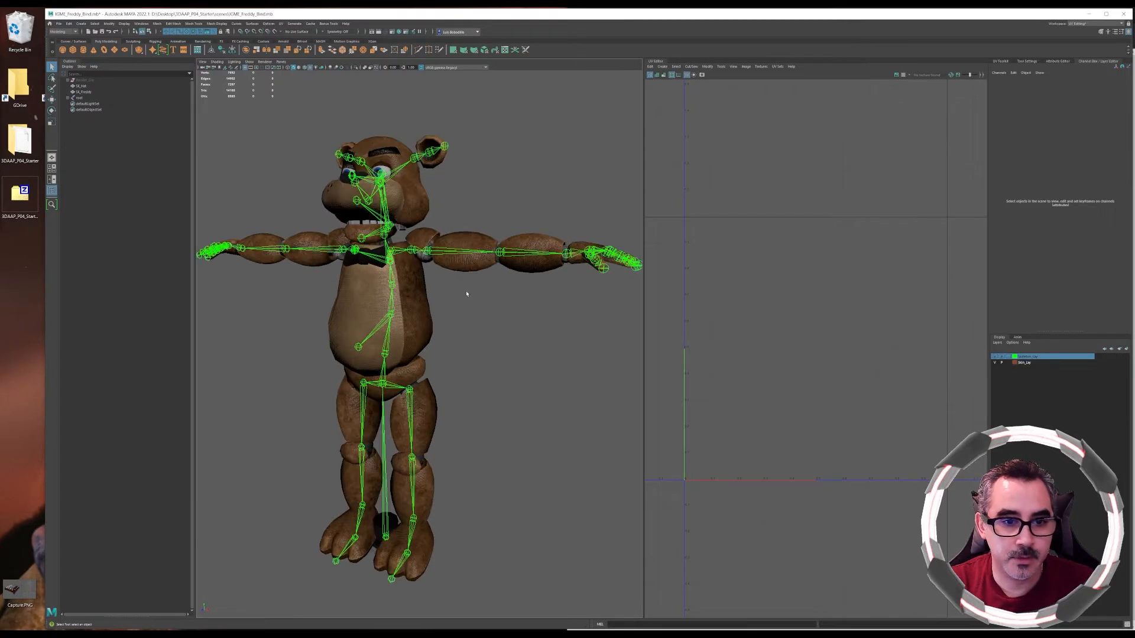
{"action": "middle_click_drag", "start_coordinate": [445, 267], "coordinate": [498, 329], "text": "alt"}
{"action": "right_click_drag", "start_coordinate": [536, 404], "coordinate": [443, 355], "text": "alt"}
{"action": "left_click_drag", "start_coordinate": [444, 355], "coordinate": [507, 344], "text": "alt"}
{"action": "middle_click_drag", "start_coordinate": [486, 346], "coordinate": [458, 324], "text": "alt"}
{"action": "right_click_drag", "start_coordinate": [459, 324], "coordinate": [521, 408], "text": "alt"}
{"action": "left_click_drag", "start_coordinate": [521, 408], "coordinate": [485, 345], "text": "alt"}
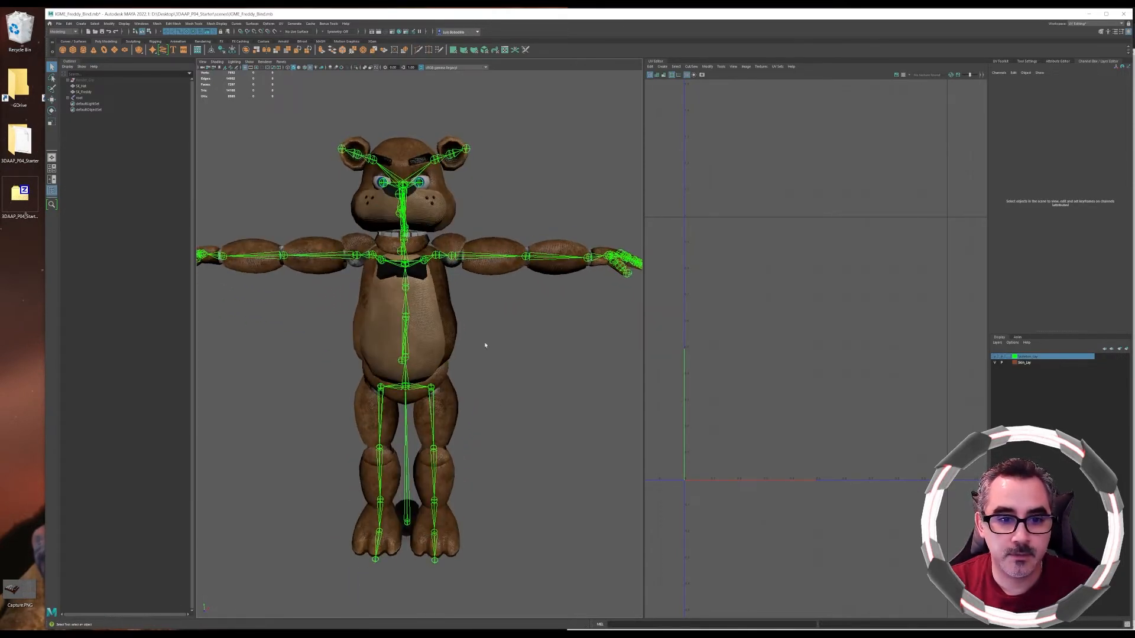
Try rotating the upper arm joint with the Rotate tool, undoing each rotation
{"action": "left_click", "coordinate": [473, 257]}
{"action": "key", "text": "e"}
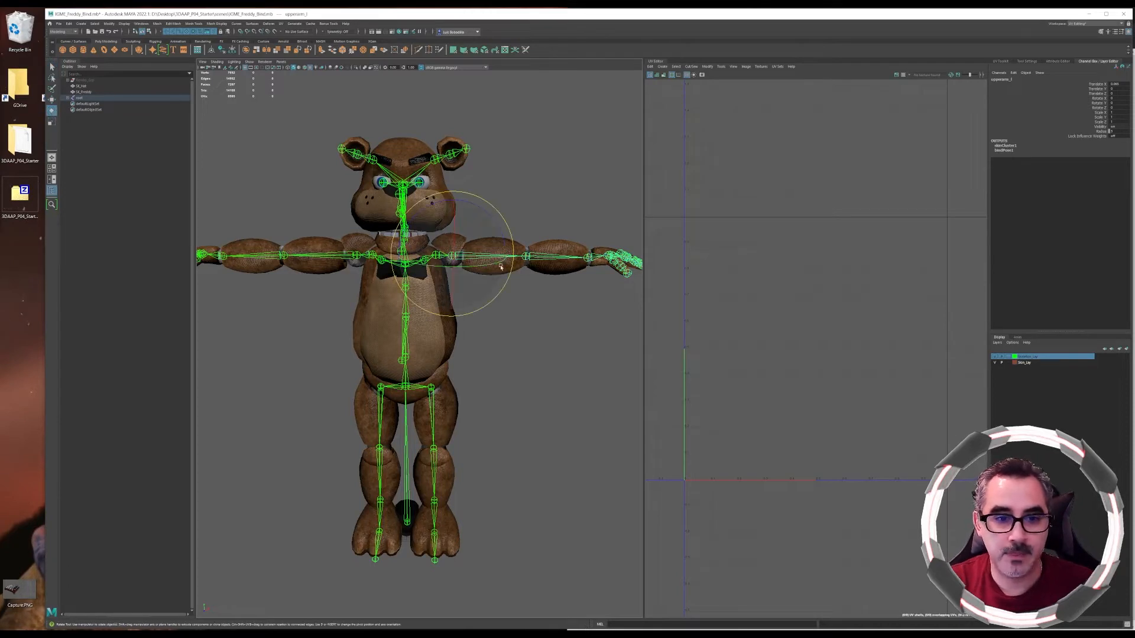
{"action": "left_click_drag", "start_coordinate": [491, 220], "coordinate": [507, 284]}
{"action": "key", "text": "ctrl+z"}
{"action": "left_click", "coordinate": [528, 257]}
{"action": "left_click_drag", "start_coordinate": [532, 263], "coordinate": [509, 332], "text": "alt"}
{"action": "key", "text": "ctrl+z"}
{"action": "left_click_drag", "start_coordinate": [557, 375], "coordinate": [526, 337], "text": "alt"}
{"action": "left_click", "coordinate": [535, 360]}
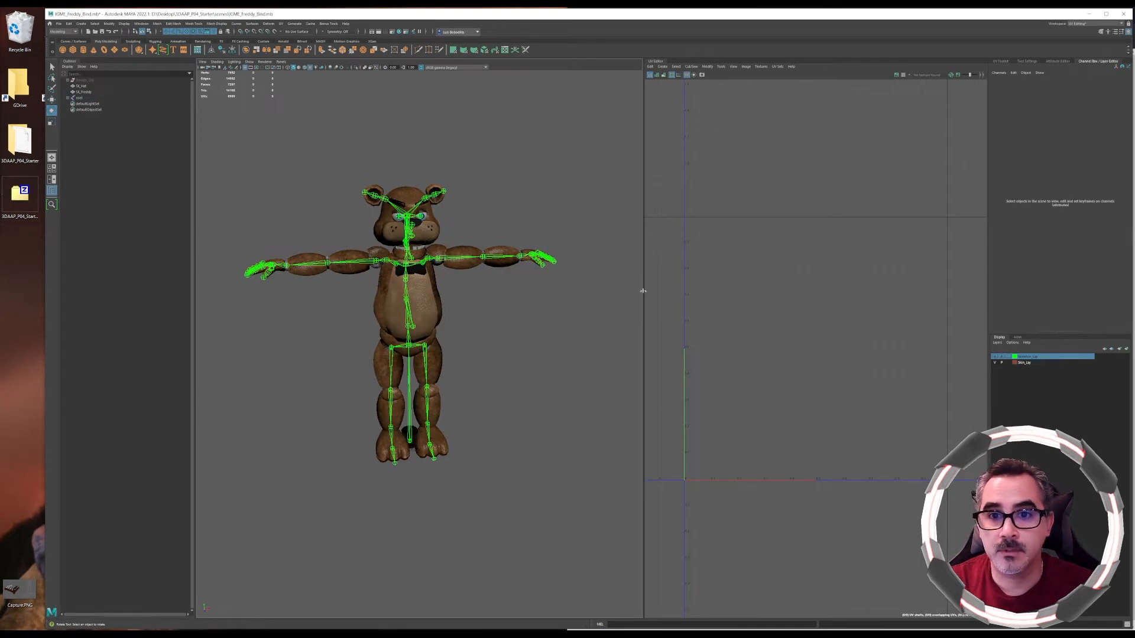
Switch the workspace to Animation
{"action": "left_click", "coordinate": [1085, 25]}
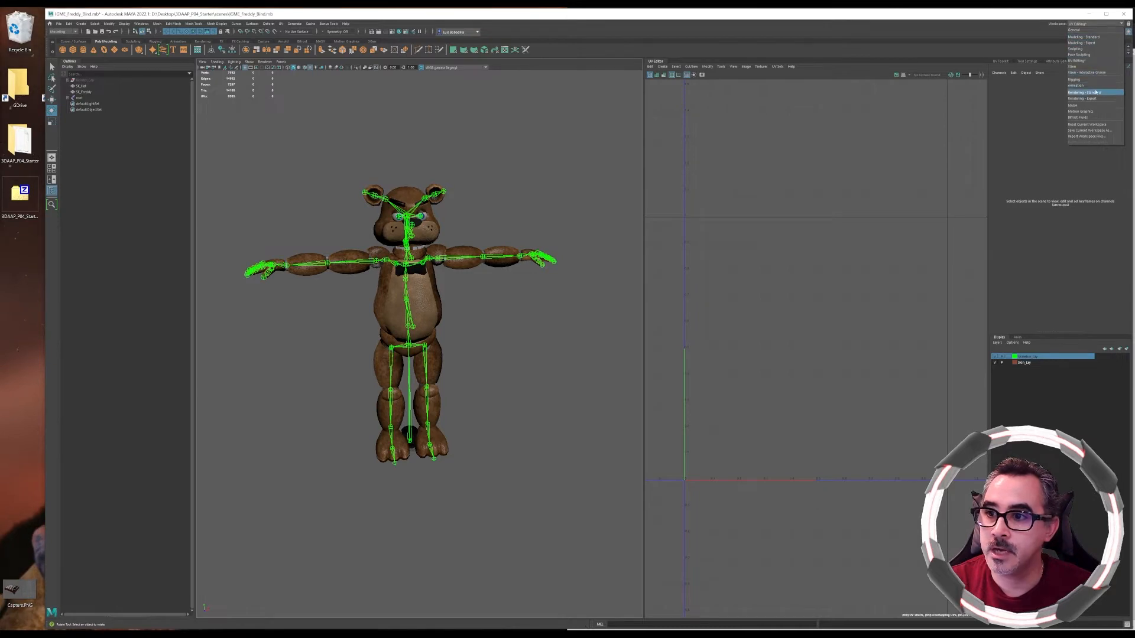
{"action": "left_click", "coordinate": [1076, 85]}
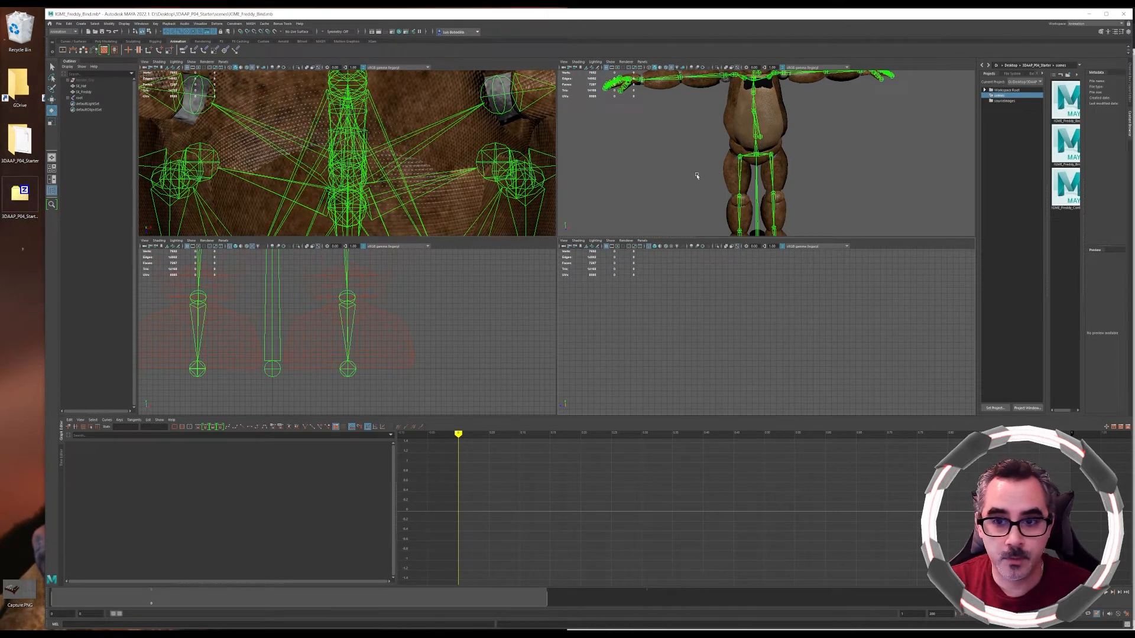
Rotate the thigh joint to swing the leg forward and set a key on it
{"action": "scroll", "coordinate": [697, 176], "scroll_direction": "down", "scroll_amount": 3}
{"action": "middle_click_drag", "start_coordinate": [722, 145], "coordinate": [681, 168], "text": "alt"}
{"action": "mouse_move", "coordinate": [681, 168]}
{"action": "left_mouse_down", "text": "alt"}
{"action": "mouse_move", "coordinate": [683, 185]}
{"action": "mouse_move", "coordinate": [678, 178]}
{"action": "left_mouse_up", "text": "alt"}
{"action": "middle_click_drag", "start_coordinate": [735, 178], "coordinate": [739, 158], "text": "alt"}
{"action": "right_click_drag", "start_coordinate": [712, 156], "coordinate": [772, 223], "text": "alt"}
{"action": "left_click_drag", "start_coordinate": [772, 222], "coordinate": [719, 195], "text": "alt"}
{"action": "middle_click_drag", "start_coordinate": [744, 183], "coordinate": [759, 177], "text": "alt"}
{"action": "scroll", "coordinate": [759, 177], "scroll_direction": "up", "scroll_amount": 5}
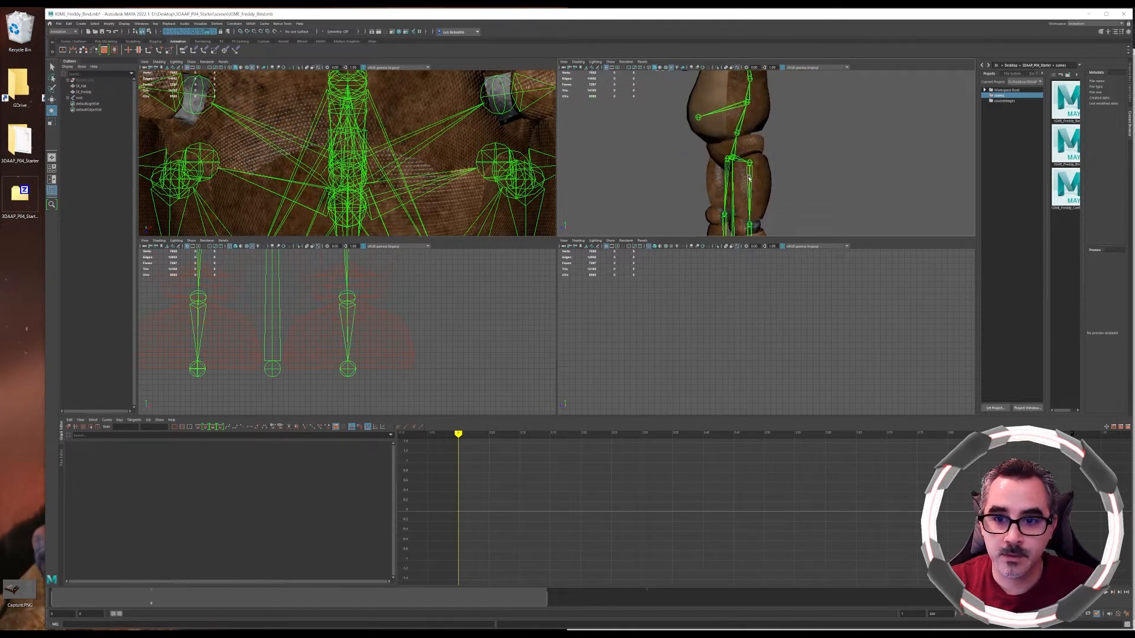
{"action": "left_click", "coordinate": [749, 177]}
{"action": "mouse_move", "coordinate": [776, 172]}
{"action": "left_mouse_down"}
{"action": "mouse_move", "coordinate": [777, 132]}
{"action": "mouse_move", "coordinate": [768, 178]}
{"action": "left_mouse_up"}
{"action": "key", "text": "s"}
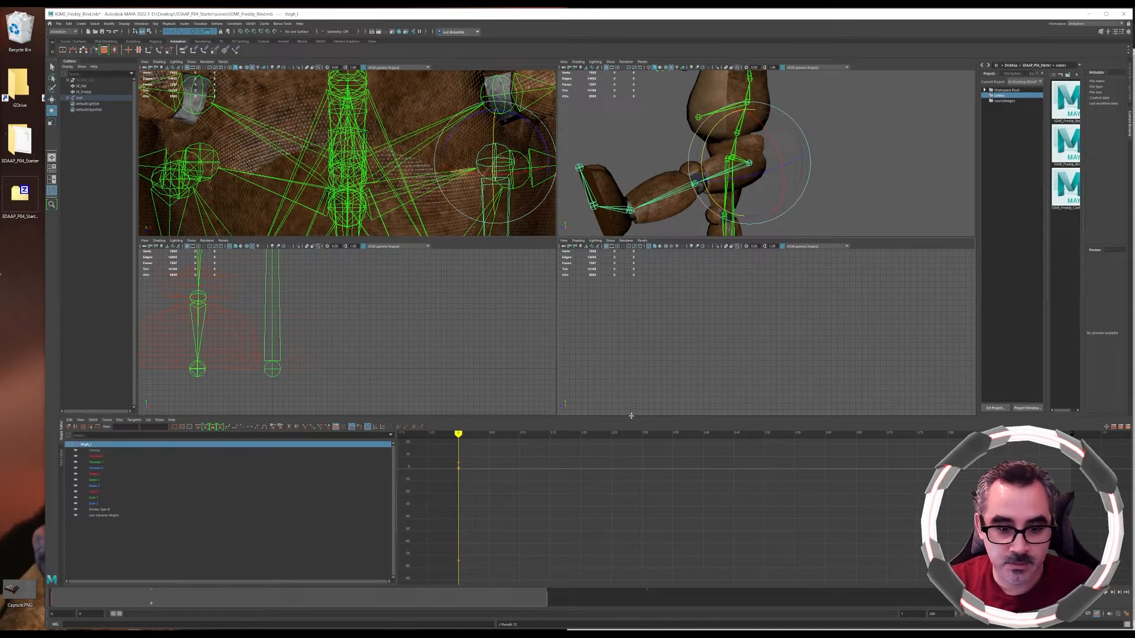
Widen the graph editor's curve area and set the end frame of the playback range
{"action": "left_click_drag", "start_coordinate": [395, 482], "coordinate": [153, 470]}
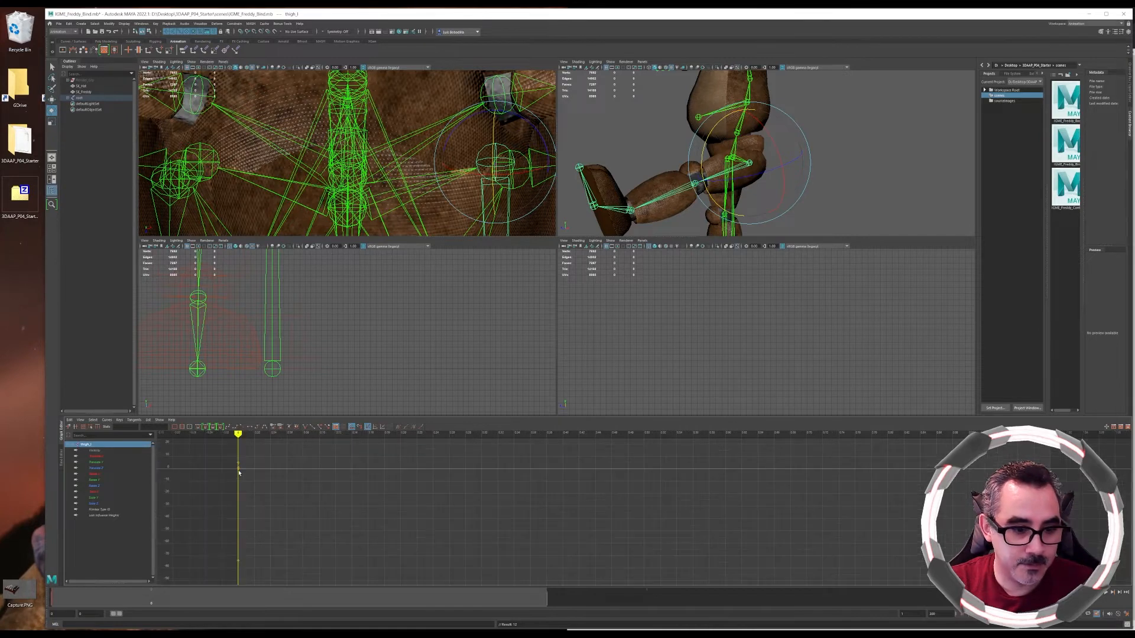
{"action": "middle_click_drag", "start_coordinate": [244, 462], "coordinate": [512, 522], "text": "alt"}
{"action": "scroll", "coordinate": [321, 508], "scroll_direction": "up", "scroll_amount": 3}
{"action": "scroll", "coordinate": [400, 540], "scroll_direction": "up", "scroll_amount": 3}
{"action": "middle_click_drag", "start_coordinate": [275, 515], "coordinate": [291, 497], "text": "alt"}
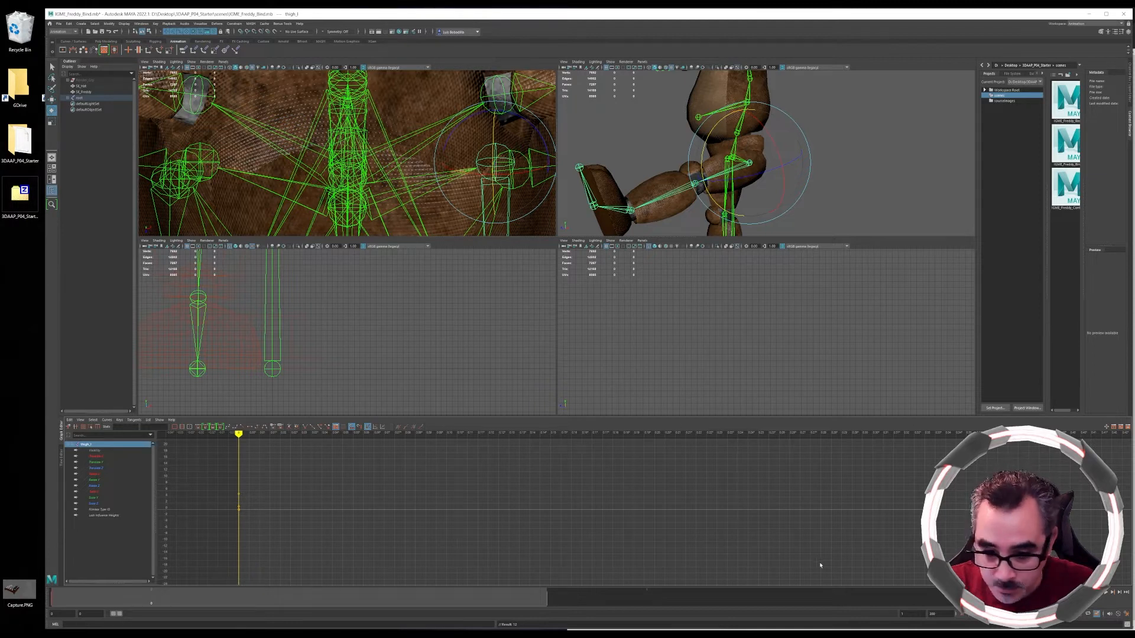
{"action": "left_click_drag", "start_coordinate": [913, 613], "coordinate": [855, 614]}
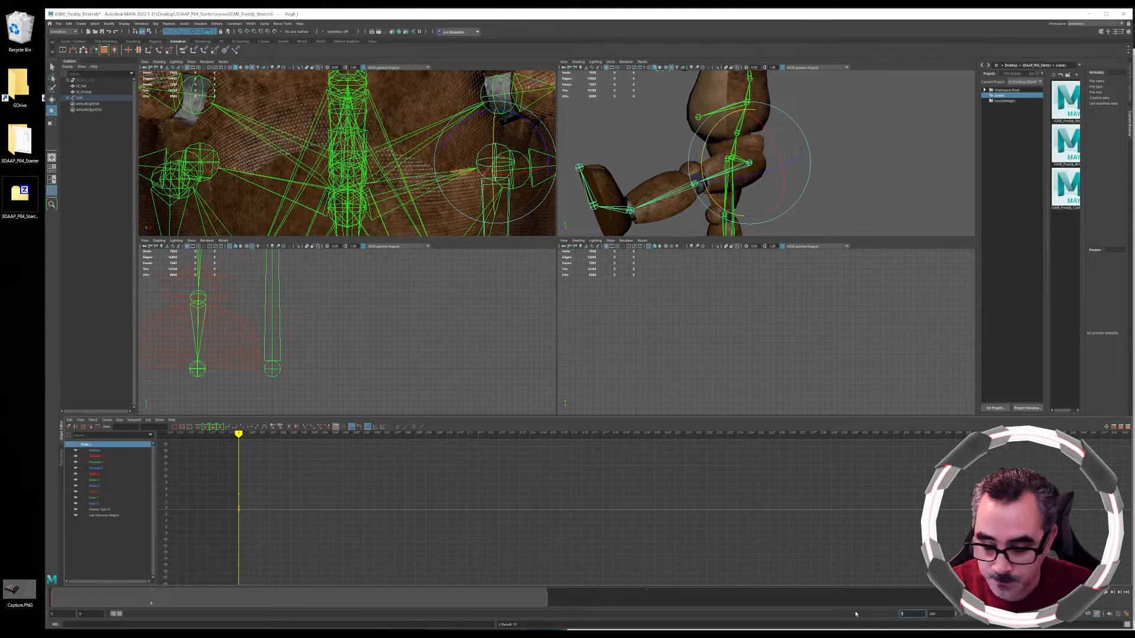
{"action": "key", "text": "Return"}
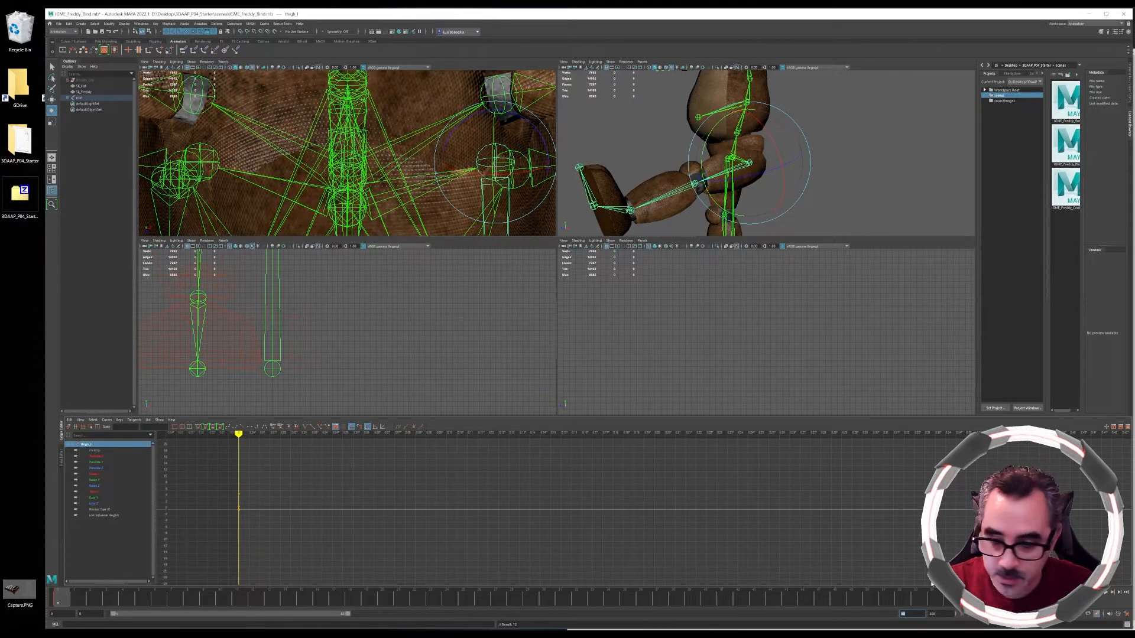
Move to a later frame, rotate the thigh to swing the leg backward, and key it
{"action": "left_click", "coordinate": [1043, 598]}
{"action": "left_click_drag", "start_coordinate": [716, 139], "coordinate": [807, 292]}
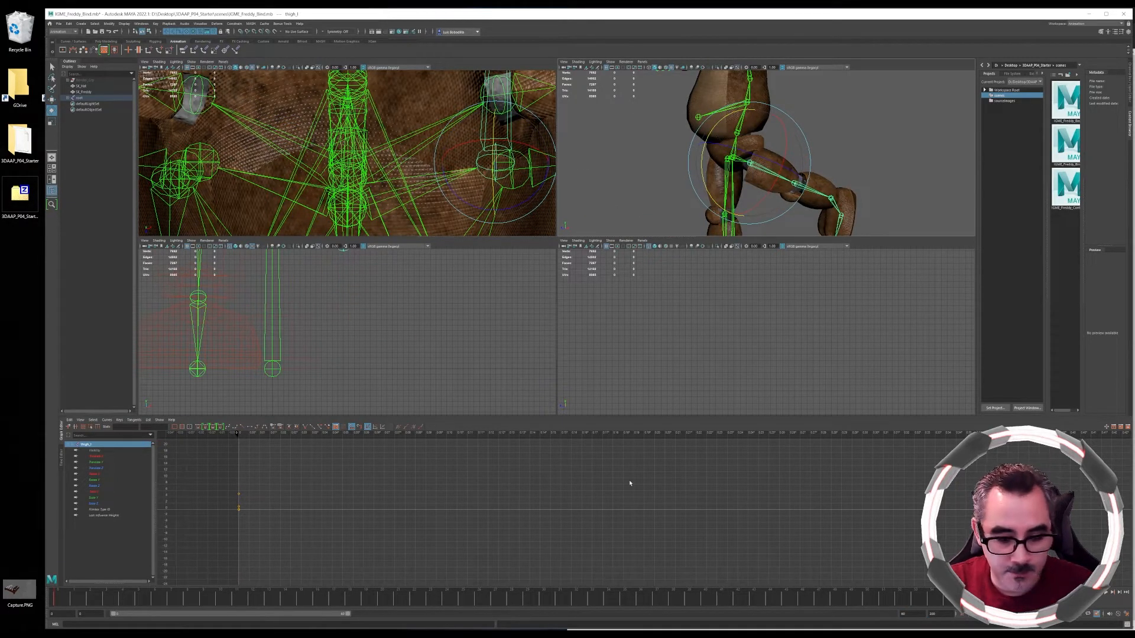
{"action": "key", "text": "s"}
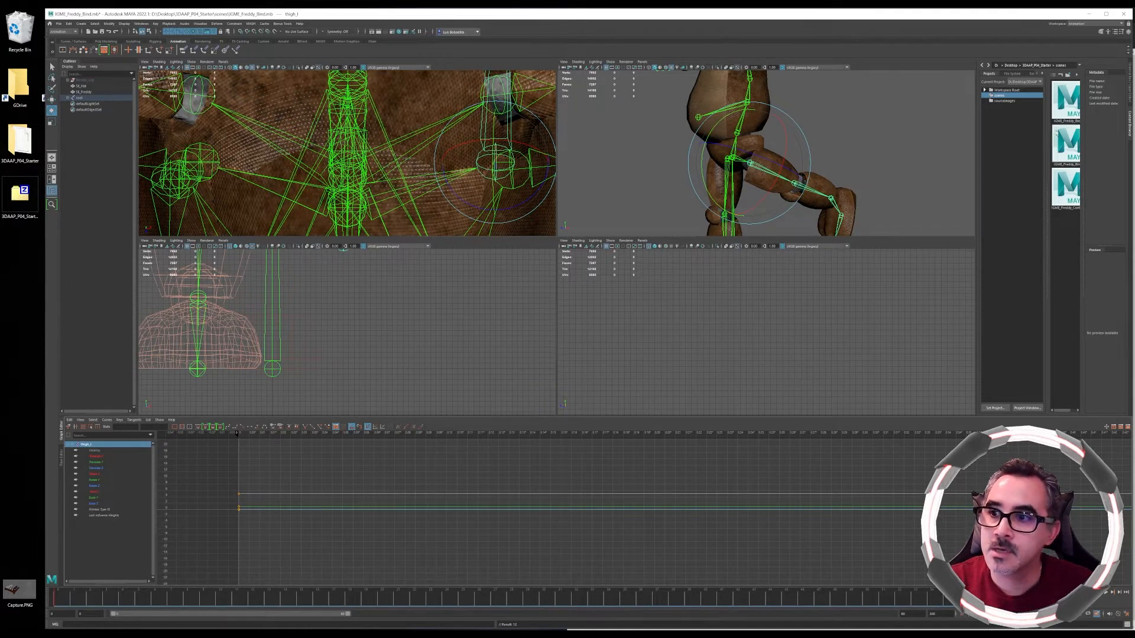
Show the channel box and scrub through the leg animation
{"action": "left_click", "coordinate": [1130, 85]}
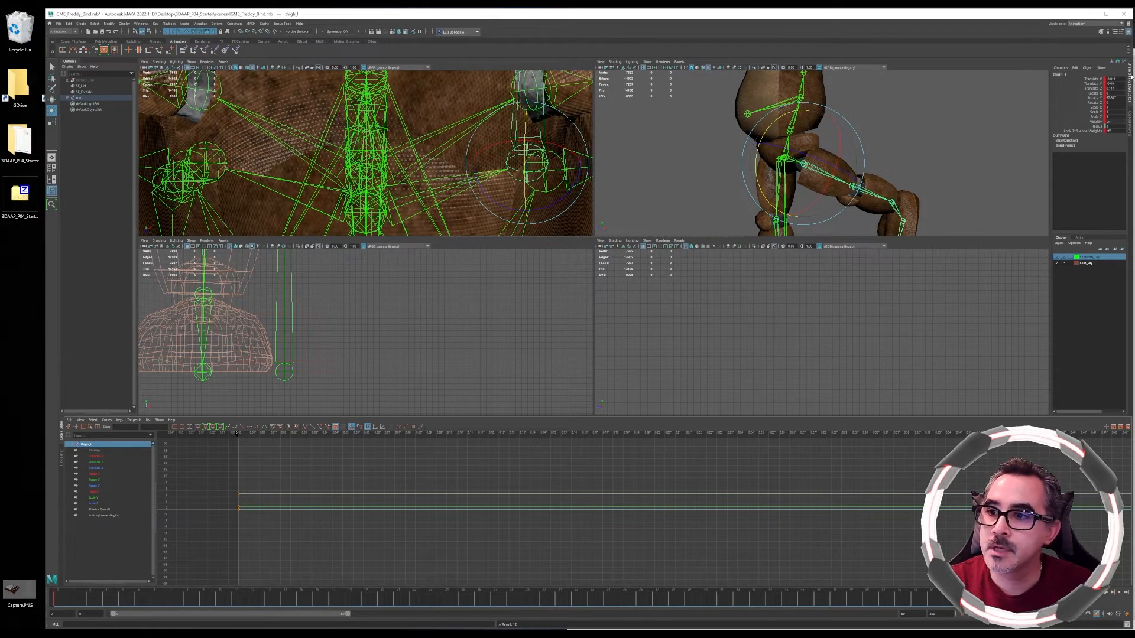
{"action": "left_click", "coordinate": [1062, 68]}
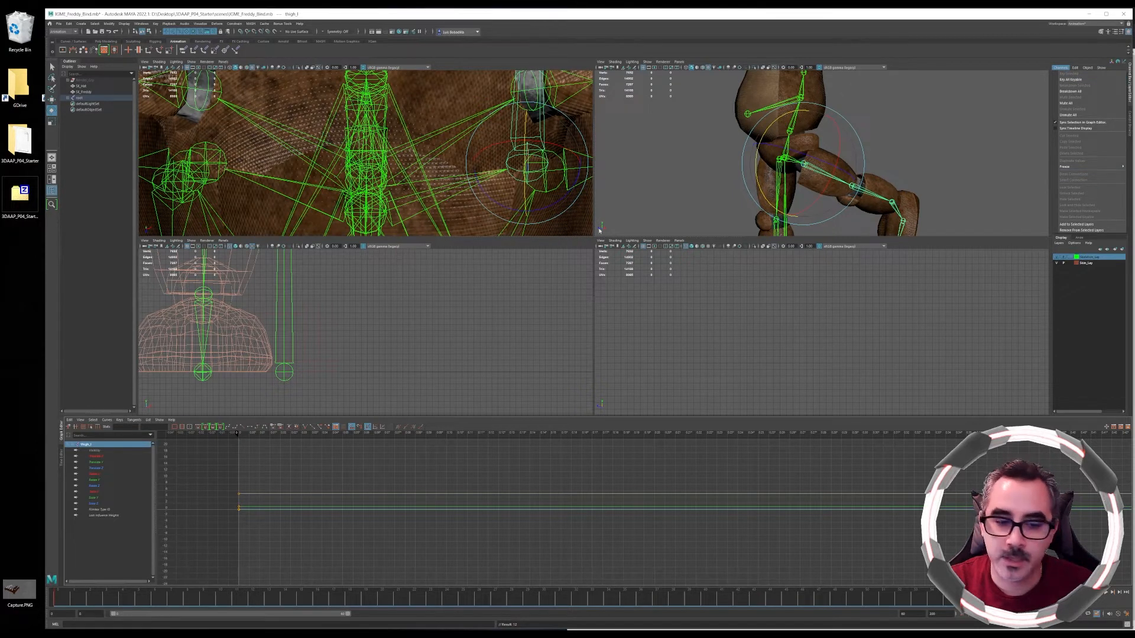
{"action": "mouse_move", "coordinate": [79, 598]}
{"action": "left_mouse_down"}
{"action": "mouse_move", "coordinate": [61, 598]}
{"action": "mouse_move", "coordinate": [1013, 595]}
{"action": "left_mouse_up"}
Examine the thigh's rotation curves in the graph editor
{"action": "scroll", "coordinate": [731, 501], "scroll_direction": "down", "scroll_amount": 3}
{"action": "scroll", "coordinate": [730, 501], "scroll_direction": "down", "scroll_amount": 8}
{"action": "mouse_move", "coordinate": [822, 495]}
{"action": "middle_mouse_down", "text": "alt"}
{"action": "mouse_move", "coordinate": [404, 464]}
{"action": "mouse_move", "coordinate": [444, 479]}
{"action": "middle_mouse_up", "text": "alt"}
{"action": "scroll", "coordinate": [456, 482], "scroll_direction": "down", "scroll_amount": 12}
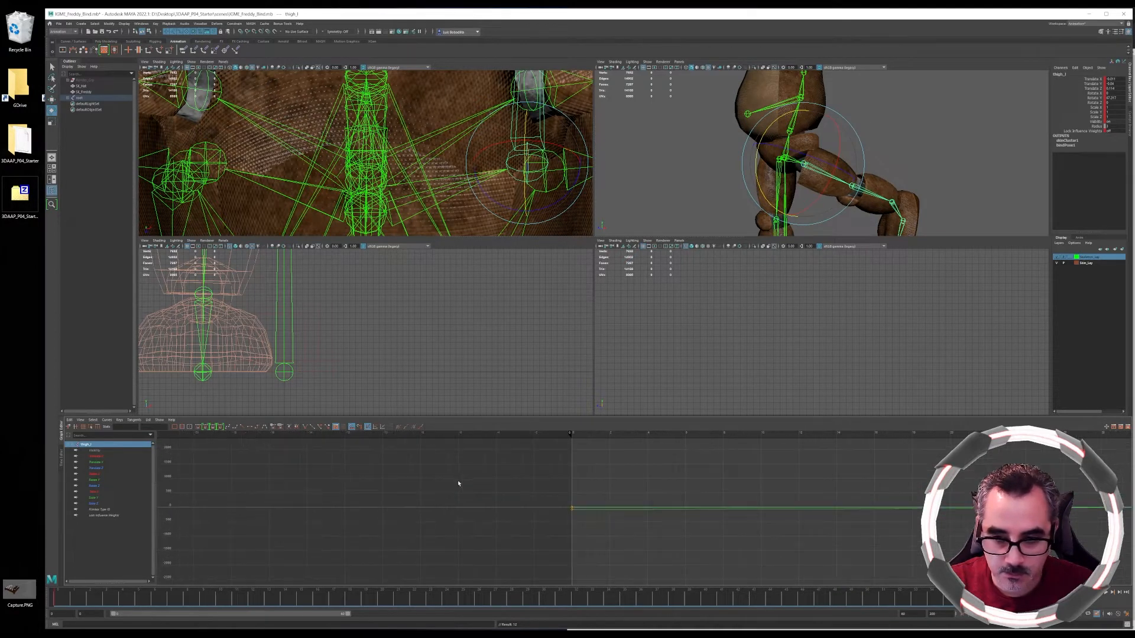
{"action": "middle_click_drag", "start_coordinate": [744, 509], "coordinate": [616, 496], "text": "alt"}
{"action": "scroll", "coordinate": [617, 503], "scroll_direction": "up", "scroll_amount": 2}
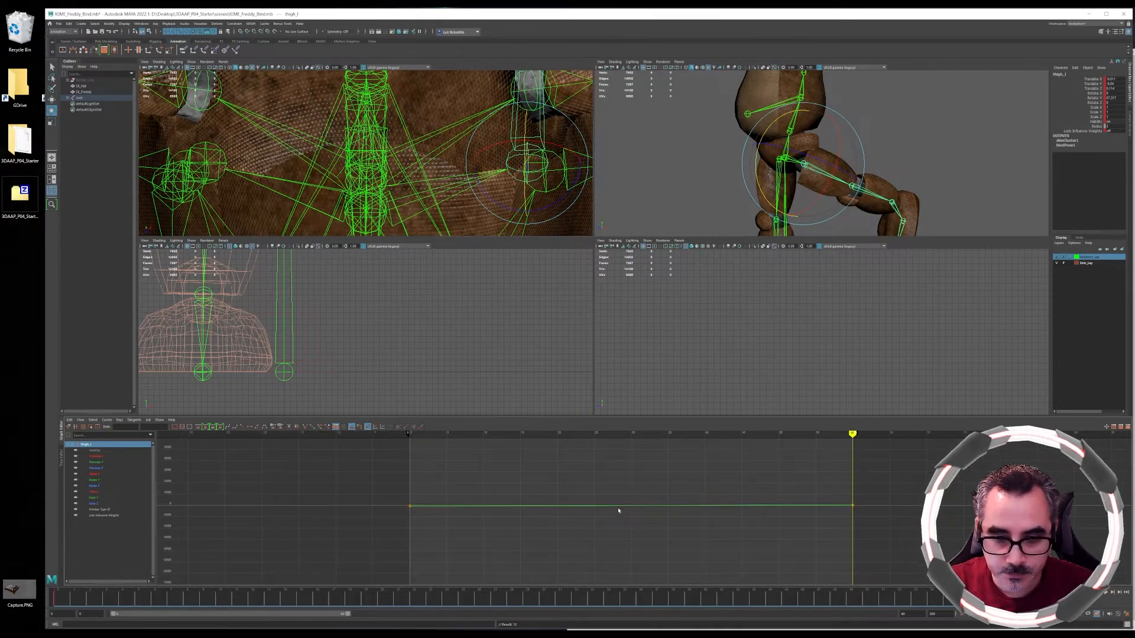
{"action": "scroll", "coordinate": [618, 510], "scroll_direction": "up", "scroll_amount": 4}
{"action": "scroll", "coordinate": [618, 510], "scroll_direction": "down", "scroll_amount": 2}
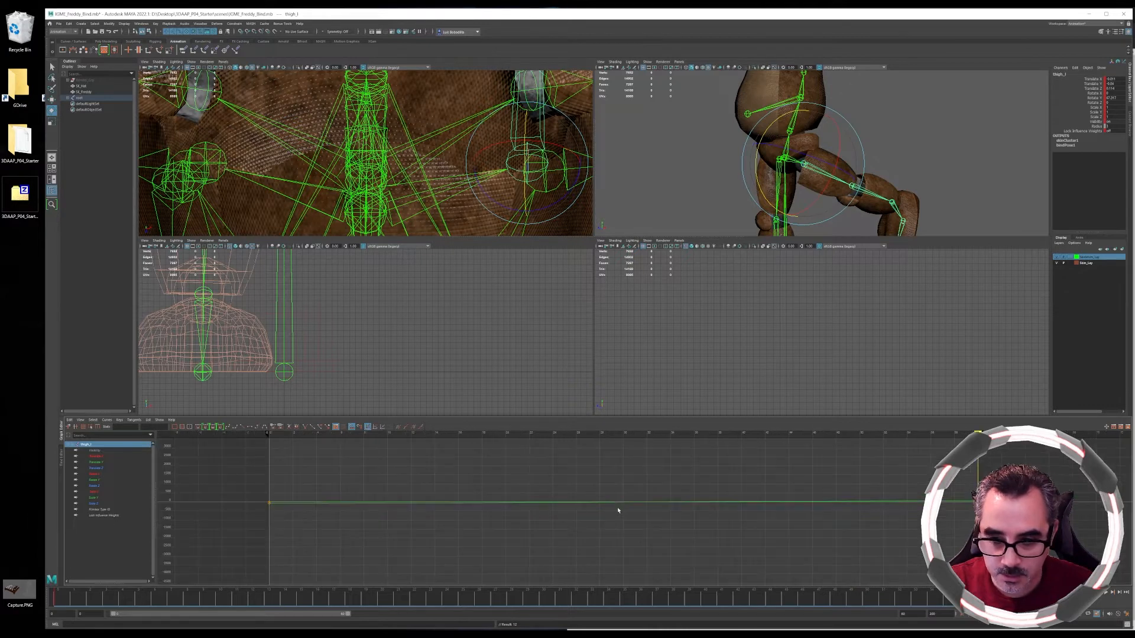
{"action": "scroll", "coordinate": [268, 506], "scroll_direction": "up", "scroll_amount": 10}
{"action": "middle_click_drag", "start_coordinate": [222, 494], "coordinate": [647, 494], "text": "alt"}
{"action": "middle_click_drag", "start_coordinate": [256, 520], "coordinate": [671, 537], "text": "alt"}
{"action": "scroll", "coordinate": [367, 532], "scroll_direction": "down", "scroll_amount": 10}
{"action": "middle_click_drag", "start_coordinate": [490, 525], "coordinate": [544, 526], "text": "alt"}
{"action": "scroll", "coordinate": [534, 525], "scroll_direction": "up", "scroll_amount": 6}
{"action": "middle_click_drag", "start_coordinate": [434, 532], "coordinate": [459, 506], "text": "alt"}
{"action": "left_click_drag", "start_coordinate": [458, 507], "coordinate": [459, 506]}
{"action": "middle_click_drag", "start_coordinate": [459, 507], "coordinate": [428, 532], "text": "alt"}
{"action": "scroll", "coordinate": [427, 531], "scroll_direction": "up", "scroll_amount": 6}
{"action": "middle_click_drag", "start_coordinate": [221, 521], "coordinate": [329, 515], "text": "alt"}
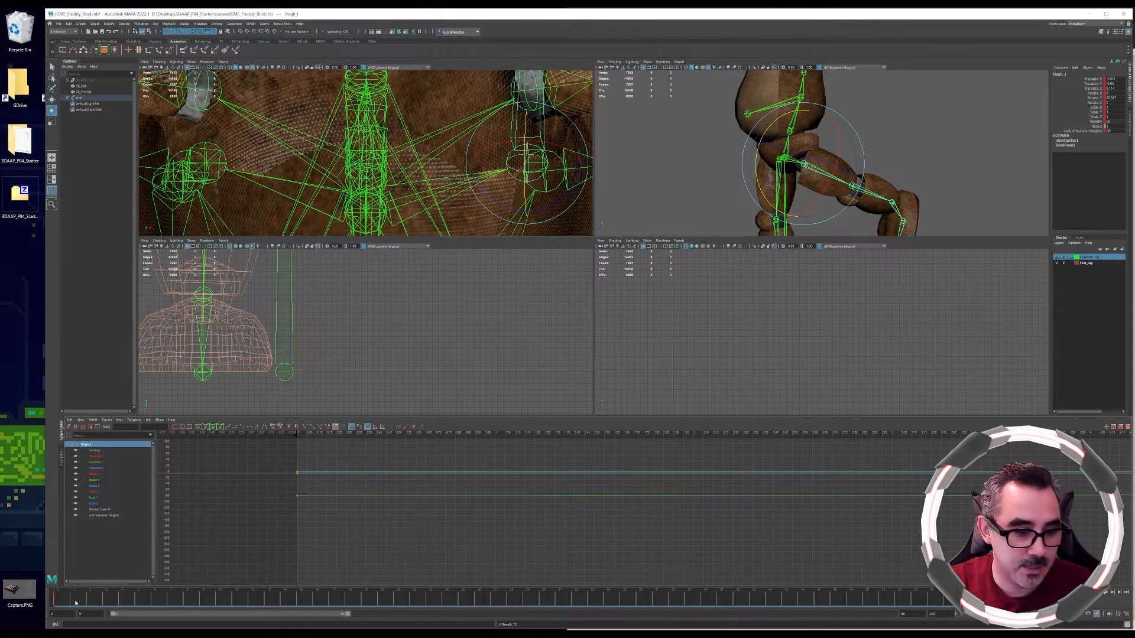
Return to the first frame, edit the thigh's rotation value in the channel box, and key it
{"action": "left_click_drag", "start_coordinate": [75, 602], "coordinate": [57, 601]}
{"action": "double_click", "coordinate": [1111, 97]}
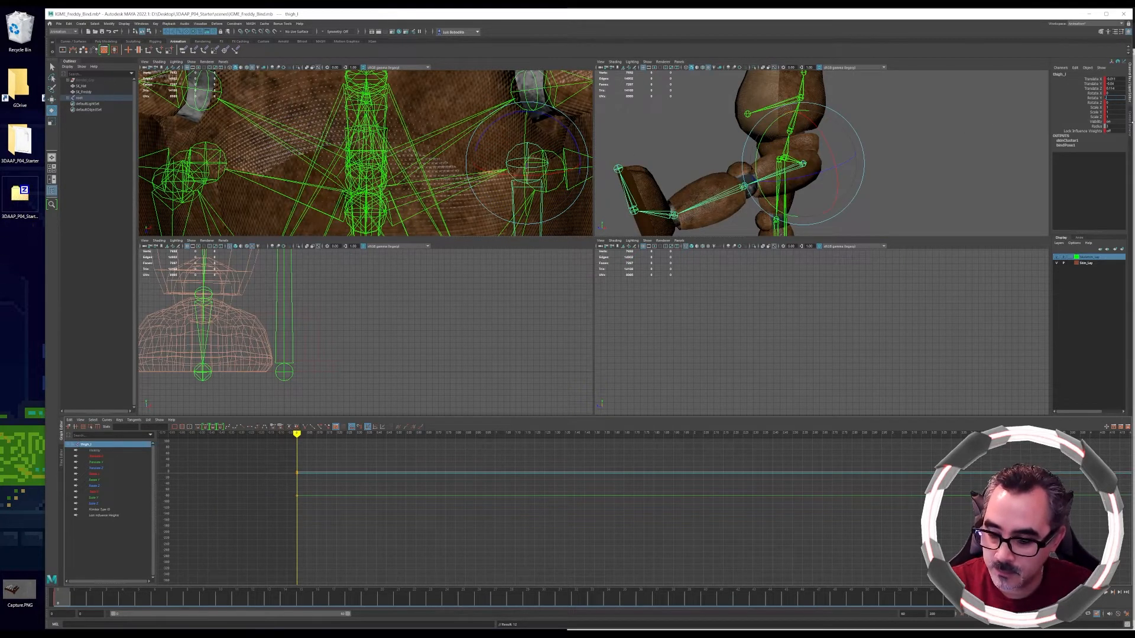
{"action": "key", "text": "Return"}
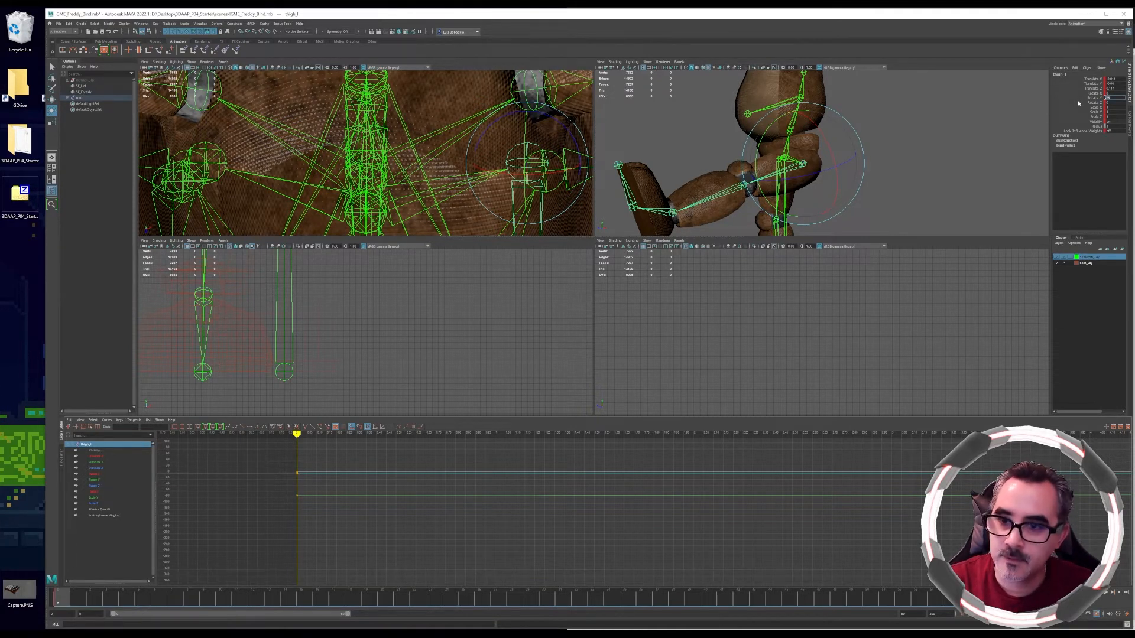
{"action": "key", "text": "s"}
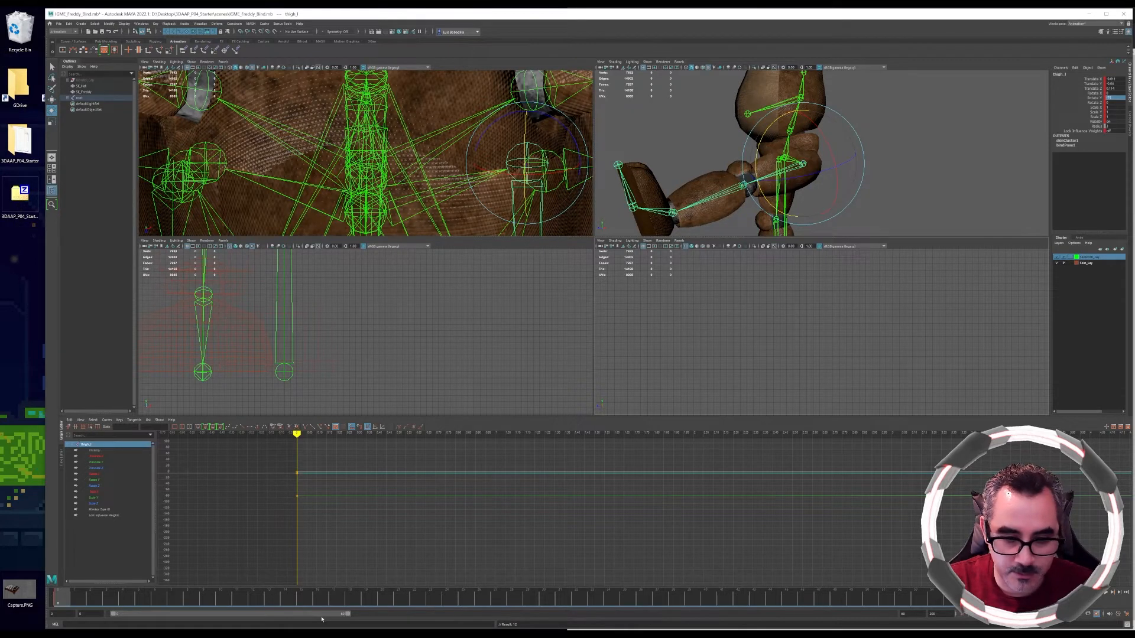
Jump to the next key and inspect the curves in the graph editor
{"action": "key", "text": "period"}
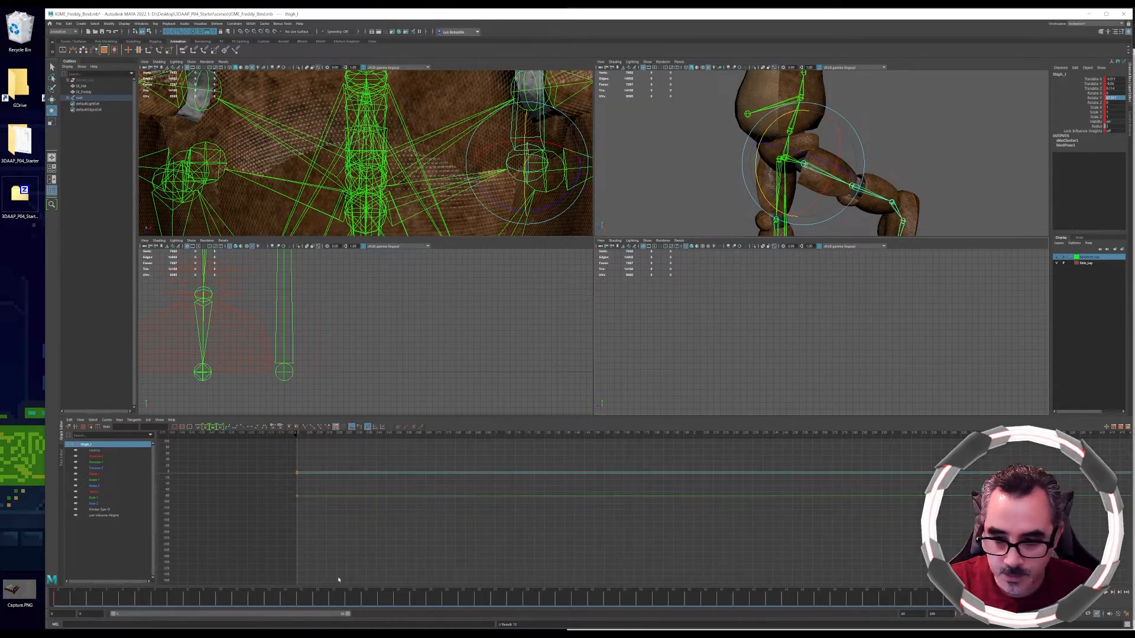
{"action": "middle_click_drag", "start_coordinate": [871, 496], "coordinate": [512, 516], "text": "alt"}
{"action": "middle_click_drag", "start_coordinate": [874, 529], "coordinate": [413, 554], "text": "alt"}
{"action": "scroll", "coordinate": [780, 501], "scroll_direction": "down", "scroll_amount": 10}
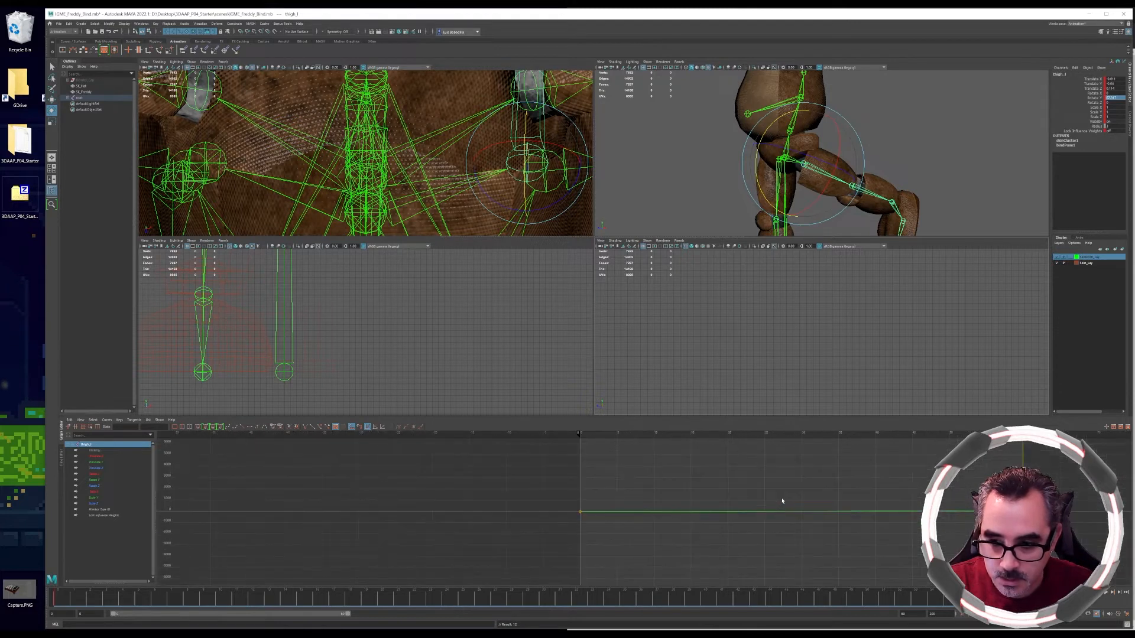
Move to a later frame, change the thigh's rotation value in the channel box, and key the selected thigh
{"action": "middle_click_drag", "start_coordinate": [875, 508], "coordinate": [413, 485], "text": "alt"}
{"action": "scroll", "coordinate": [561, 489], "scroll_direction": "up", "scroll_amount": 5}
{"action": "middle_click_drag", "start_coordinate": [339, 466], "coordinate": [498, 562], "text": "alt"}
{"action": "scroll", "coordinate": [449, 523], "scroll_direction": "up", "scroll_amount": 4}
{"action": "middle_click_drag", "start_coordinate": [274, 510], "coordinate": [600, 522], "text": "alt"}
{"action": "scroll", "coordinate": [487, 537], "scroll_direction": "up", "scroll_amount": 2}
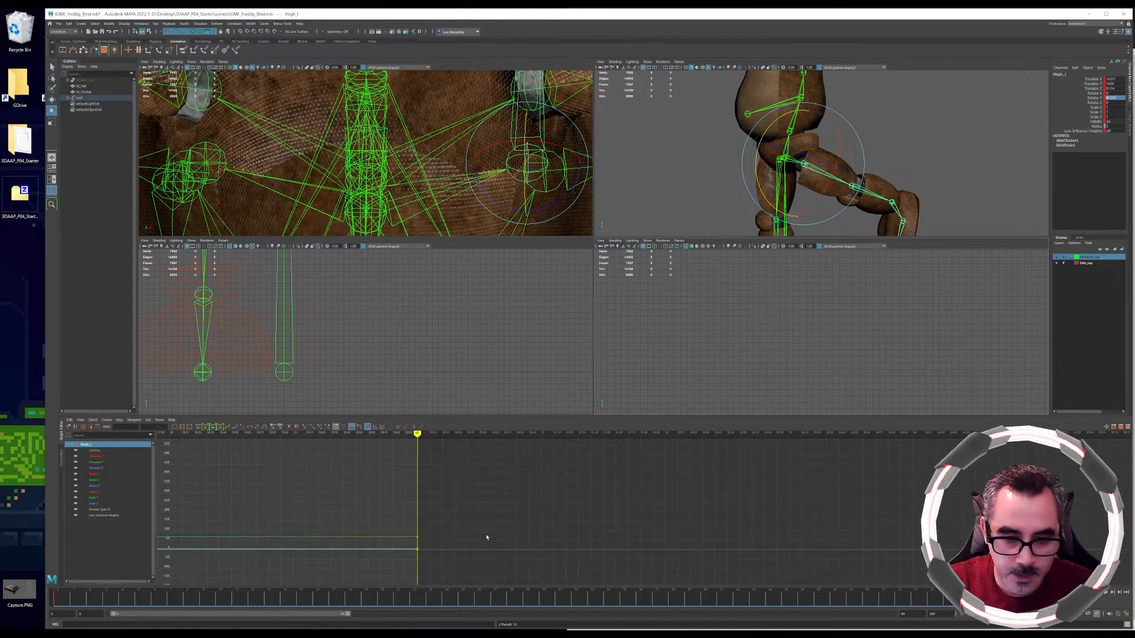
{"action": "middle_click_drag", "start_coordinate": [417, 543], "coordinate": [468, 528], "text": "alt"}
{"action": "scroll", "coordinate": [438, 542], "scroll_direction": "up", "scroll_amount": 2}
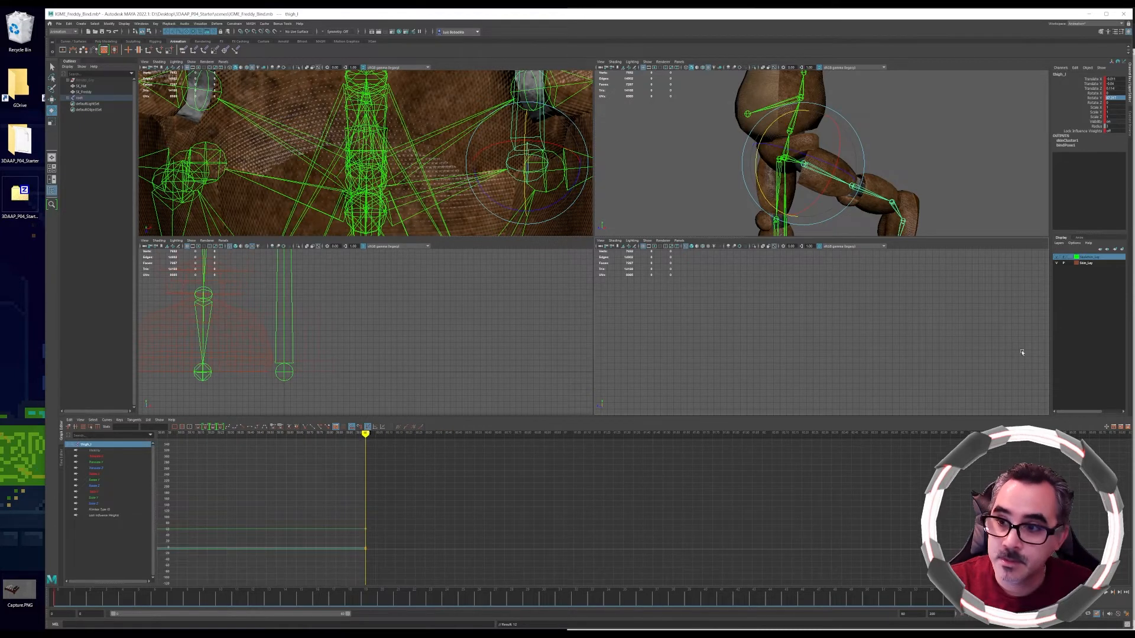
{"action": "double_click", "coordinate": [1116, 97]}
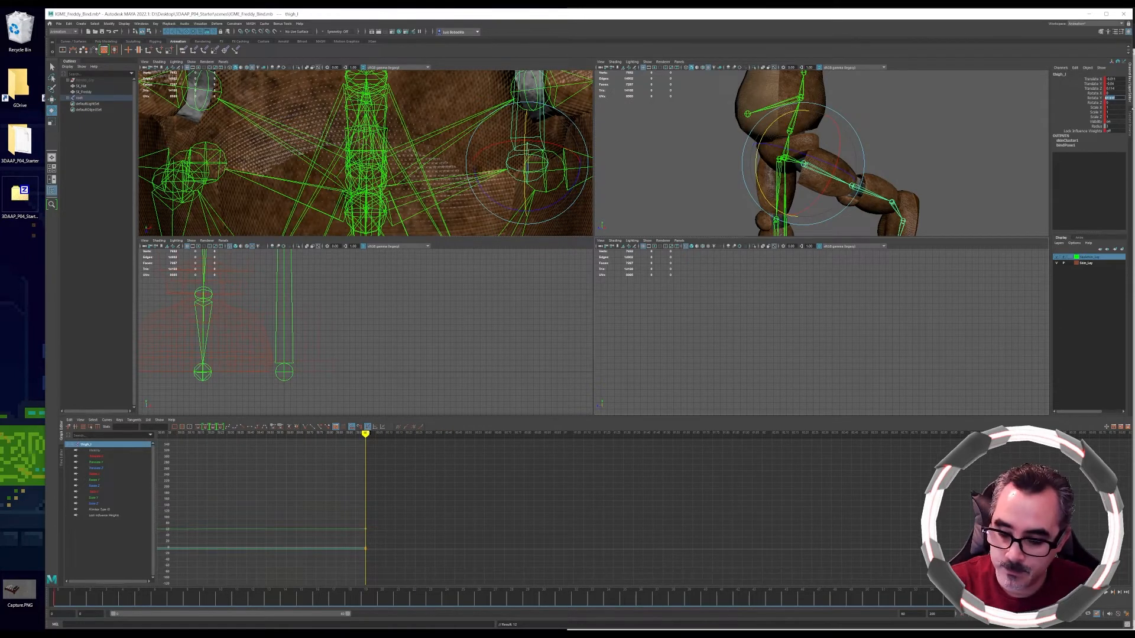
{"action": "key", "text": "Return"}
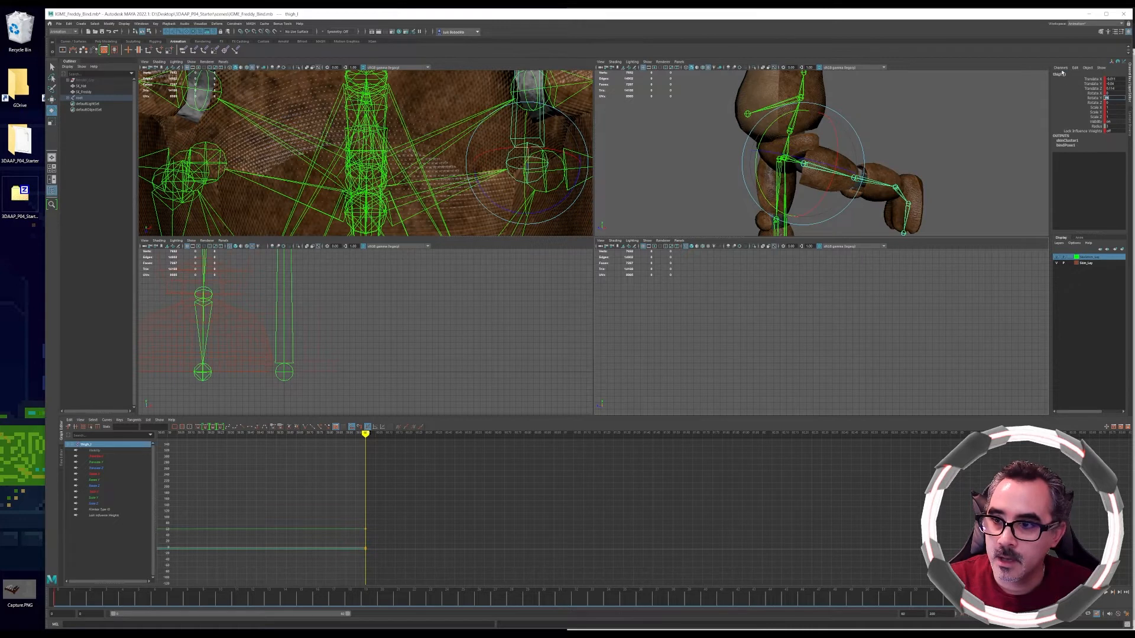
{"action": "left_click", "coordinate": [1061, 69]}
{"action": "left_click", "coordinate": [1068, 79]}
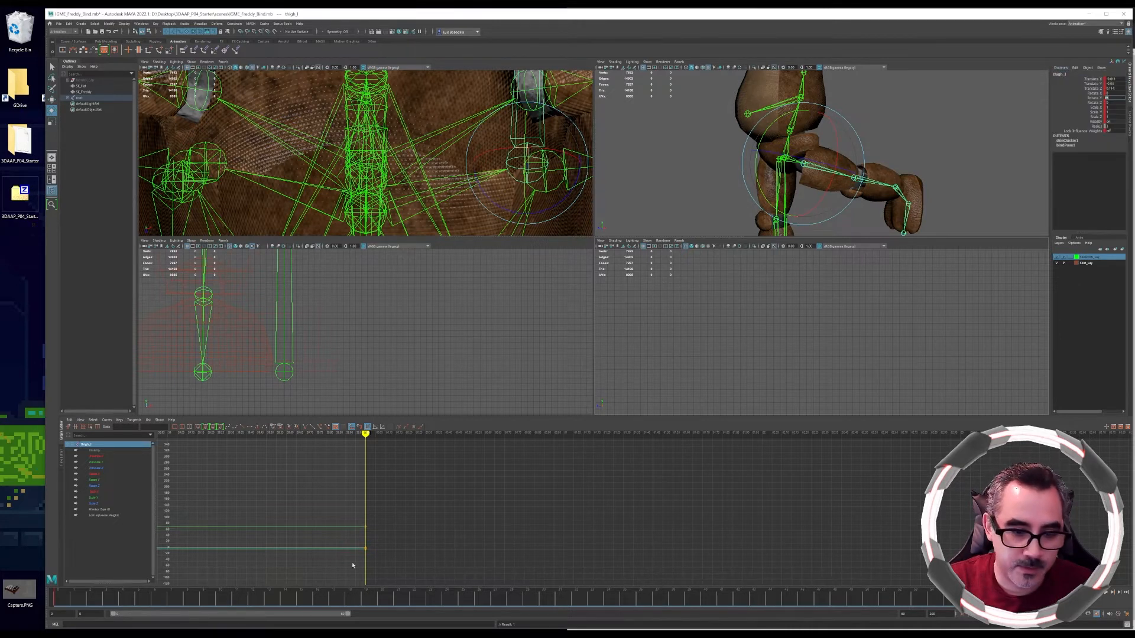
Select the last key on the thigh's rotation curve in the graph editor and move it upward
{"action": "middle_click_drag", "start_coordinate": [367, 527], "coordinate": [656, 527], "text": "alt"}
{"action": "scroll", "coordinate": [615, 527], "scroll_direction": "down", "scroll_amount": 8}
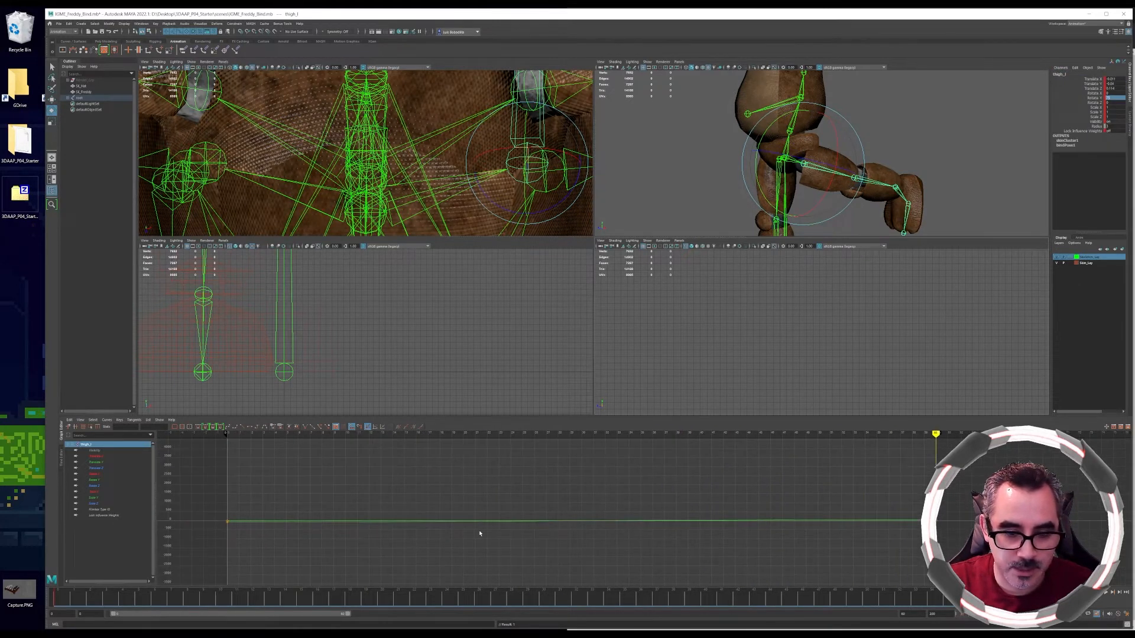
{"action": "left_click", "coordinate": [273, 524]}
{"action": "scroll", "coordinate": [273, 527], "scroll_direction": "up", "scroll_amount": 3}
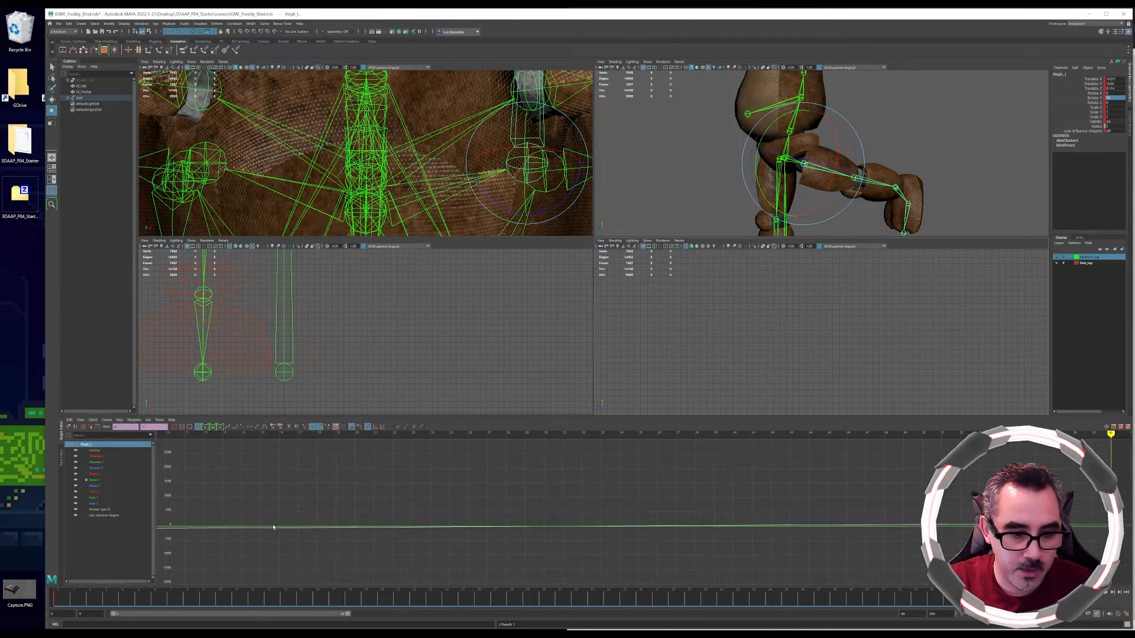
{"action": "scroll", "coordinate": [585, 568], "scroll_direction": "down", "scroll_amount": 3}
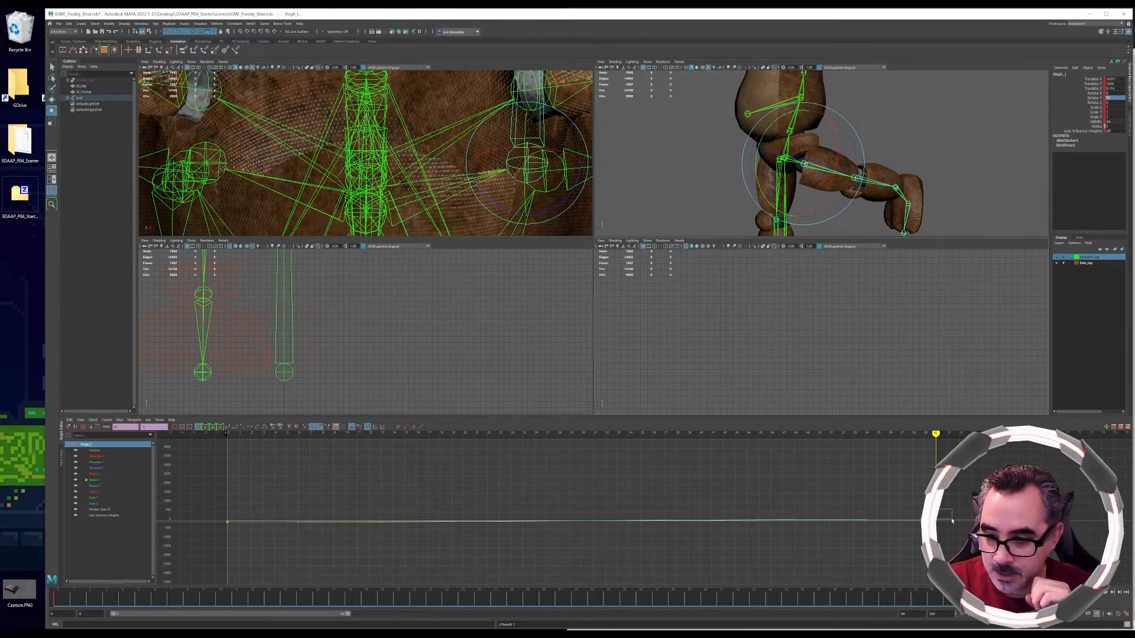
{"action": "left_click_drag", "start_coordinate": [952, 520], "coordinate": [953, 528]}
{"action": "key", "text": "w"}
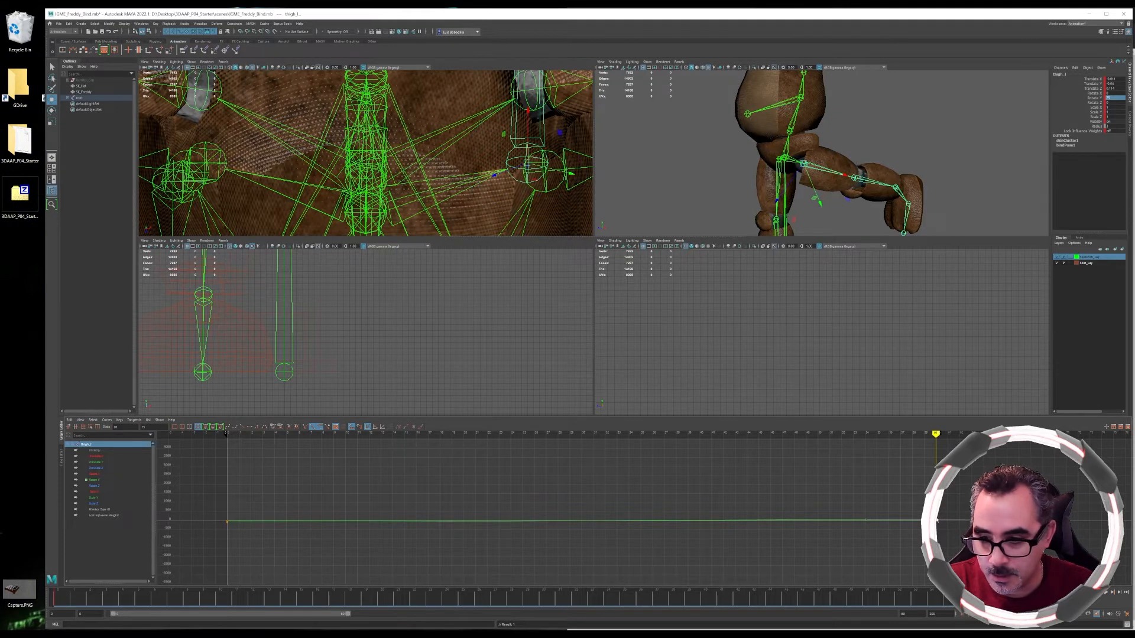
{"action": "left_click_drag", "start_coordinate": [937, 520], "coordinate": [932, 462]}
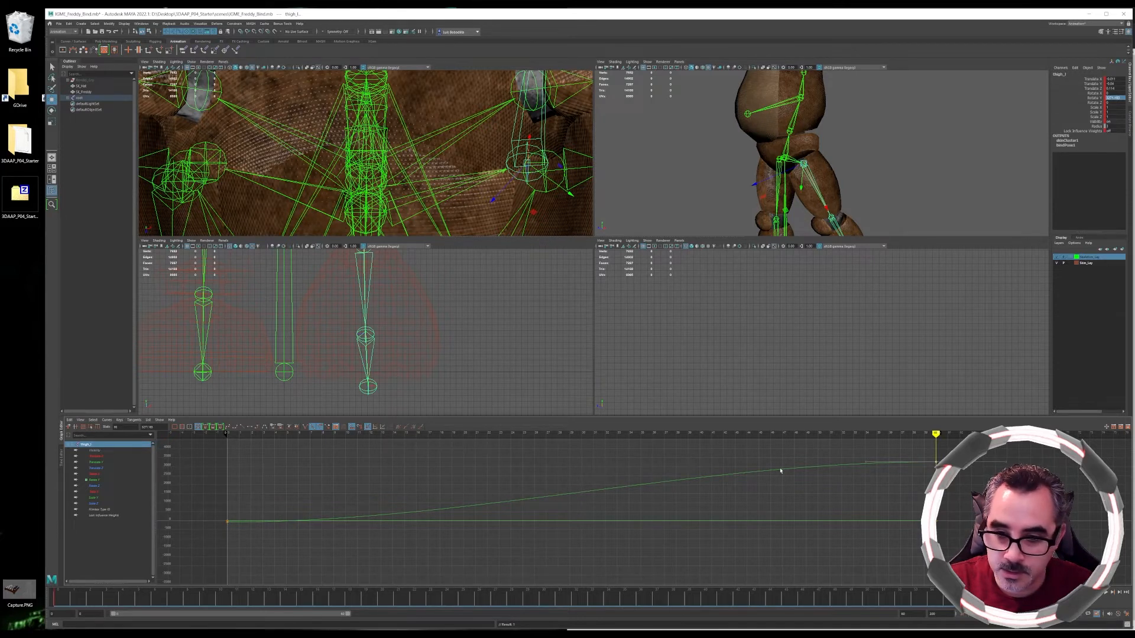
Return to the first frame, maximize the viewport, and play back the leg swing
{"action": "left_click_drag", "start_coordinate": [1028, 597], "coordinate": [58, 598]}
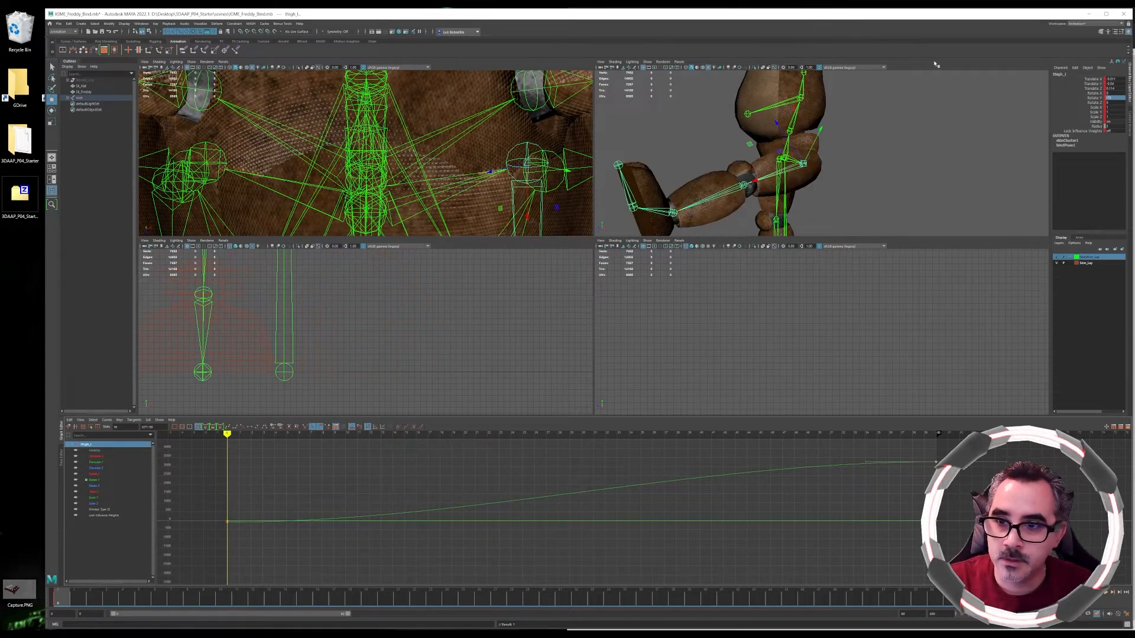
{"action": "key", "text": "space"}
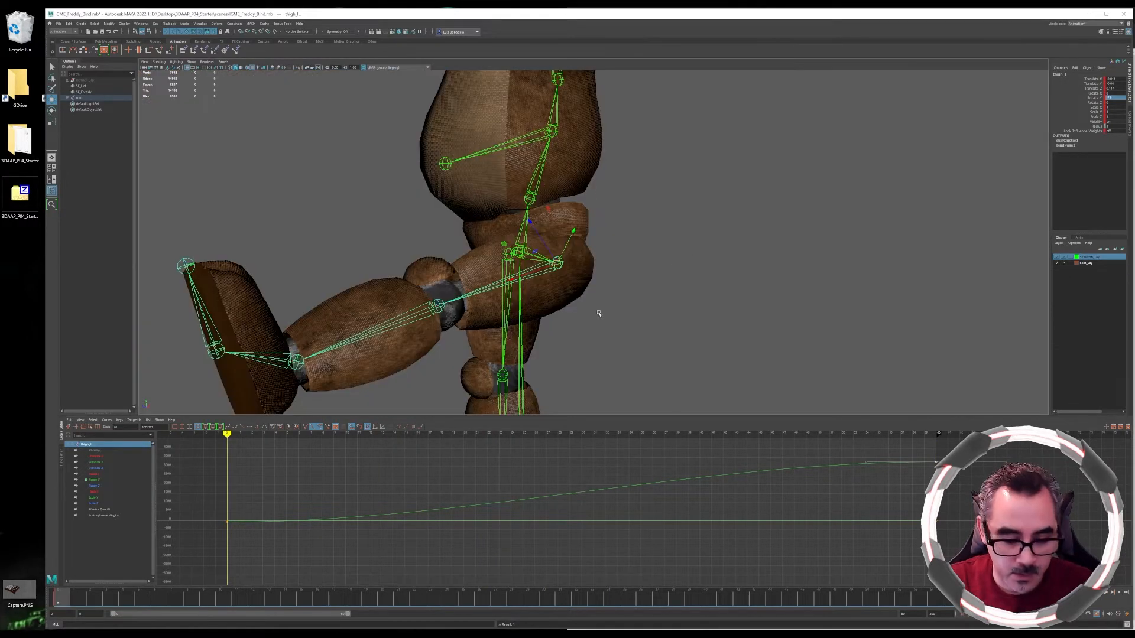
{"action": "scroll", "coordinate": [598, 314], "scroll_direction": "down", "scroll_amount": 5}
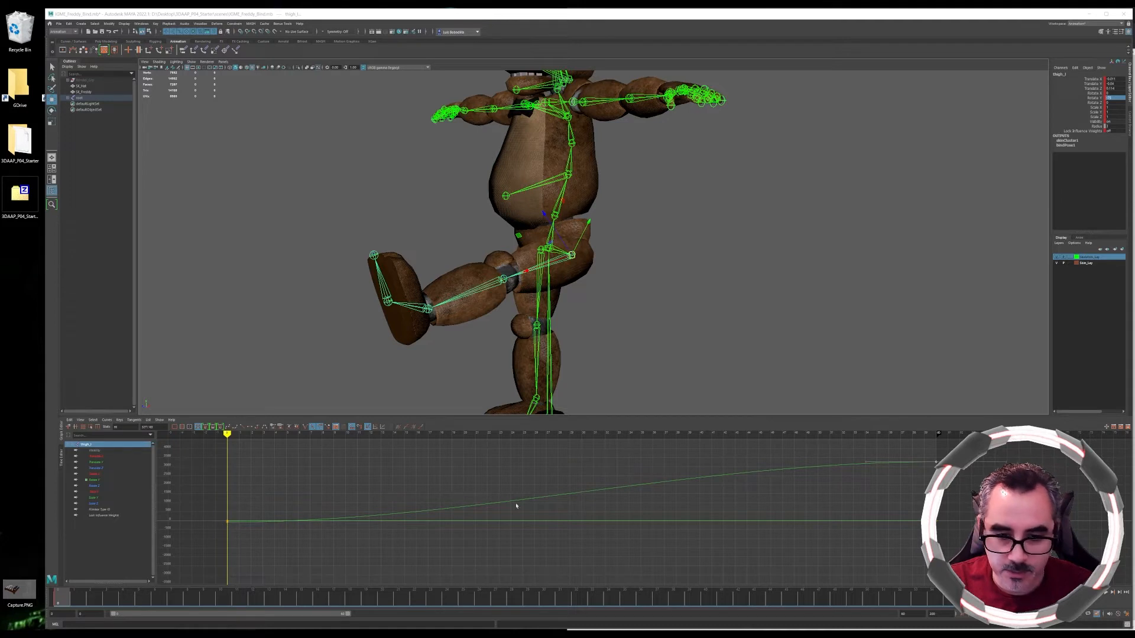
{"action": "left_click", "coordinate": [867, 463]}
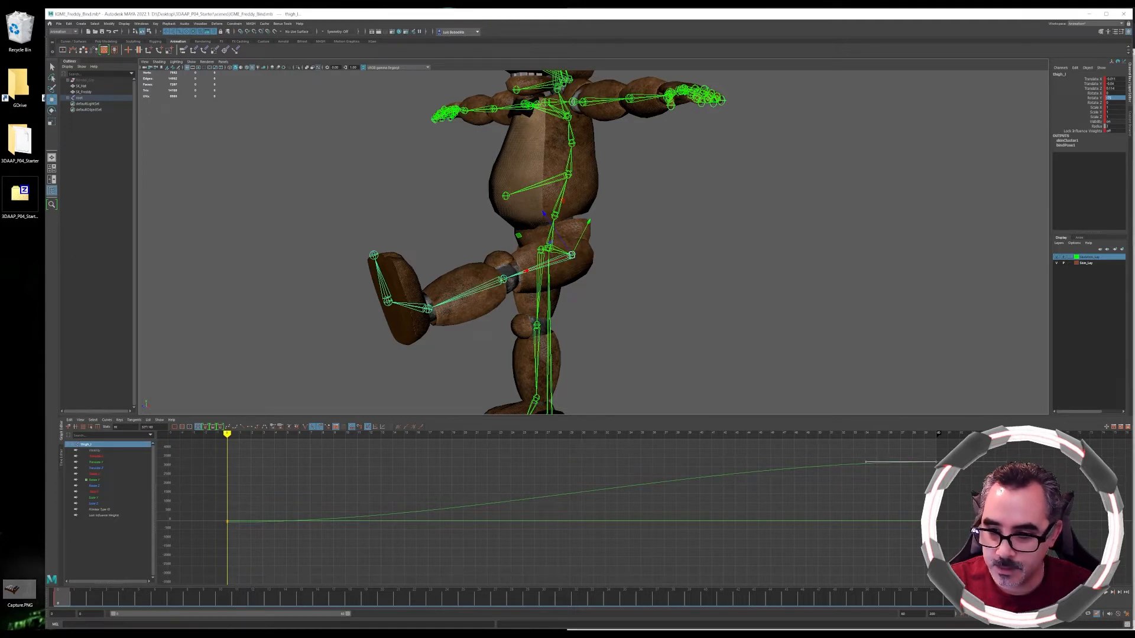
{"action": "left_click", "coordinate": [935, 460]}
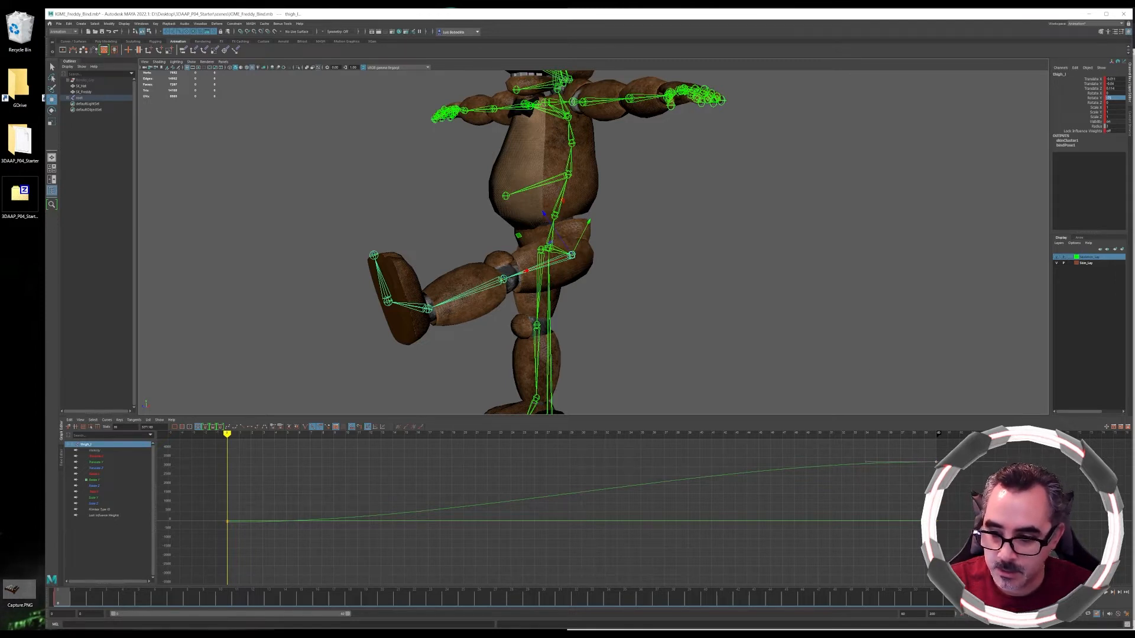
{"action": "left_click", "coordinate": [1106, 594]}
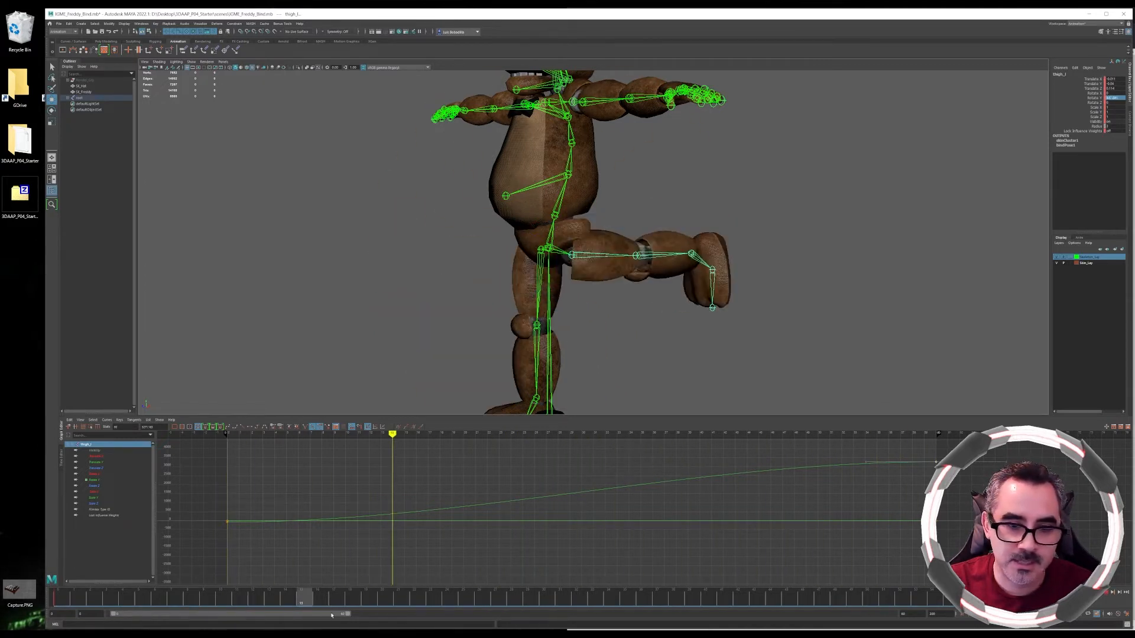
{"action": "left_click", "coordinate": [70, 604]}
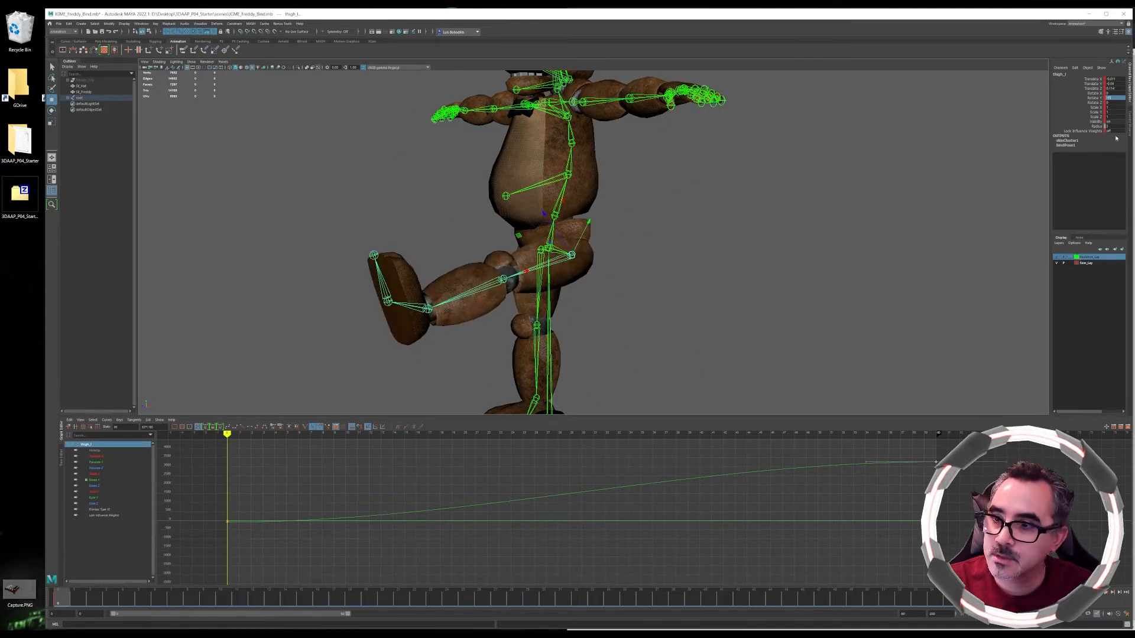
Set the thigh's rotation to -75 in the channel box
{"action": "double_click", "coordinate": [1112, 97]}
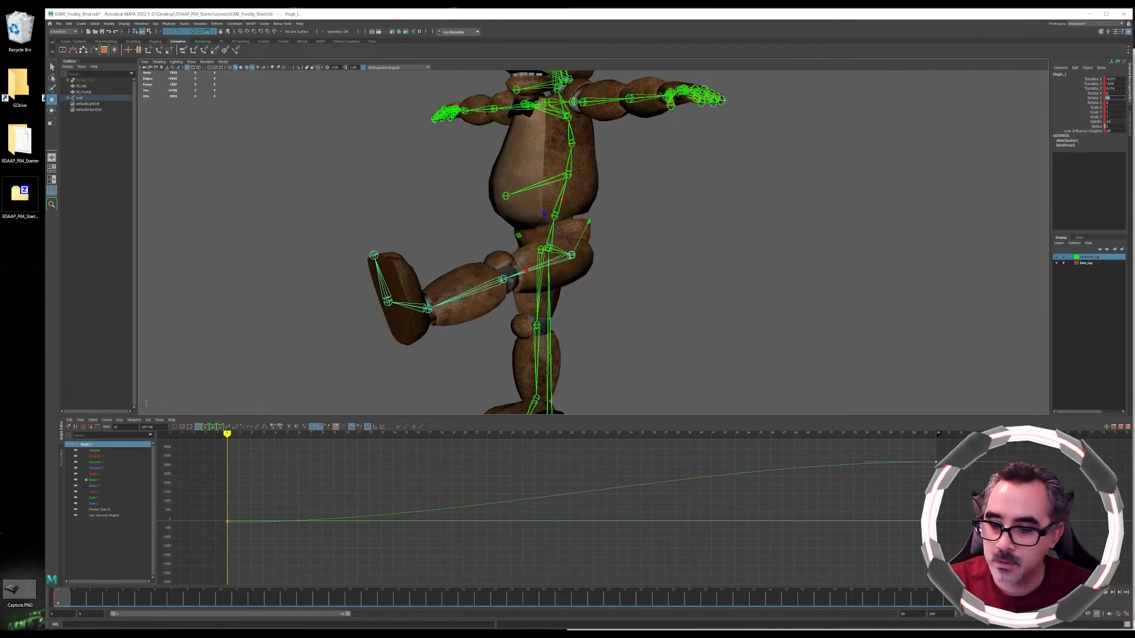
{"action": "key", "text": "Return"}
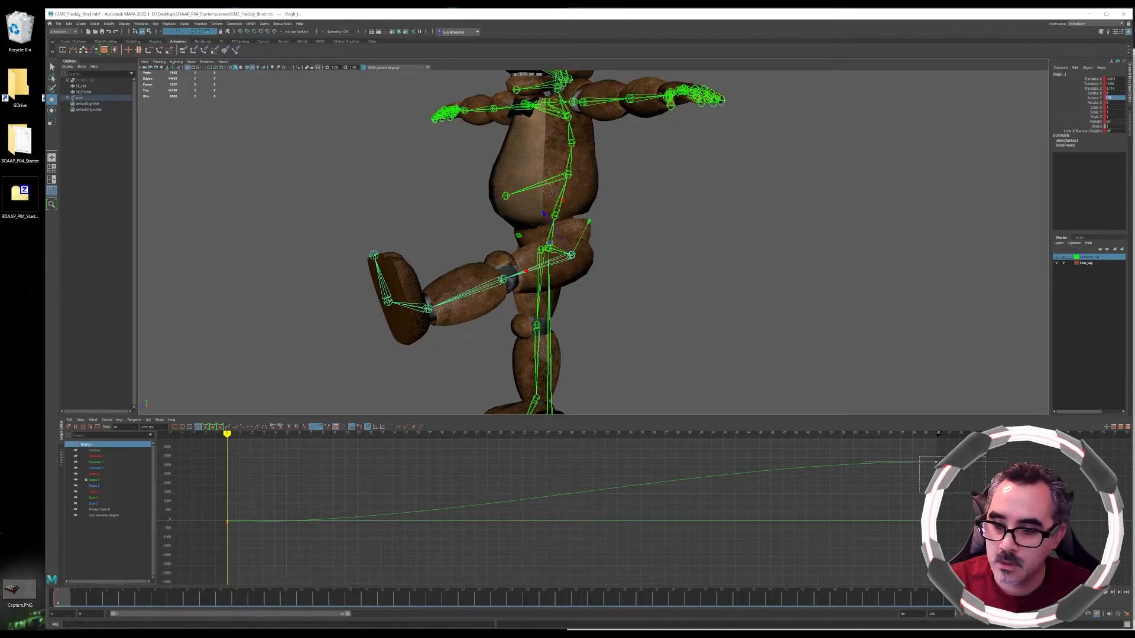
{"action": "double_click", "coordinate": [1117, 98]}
{"action": "type", "text": "-75"}
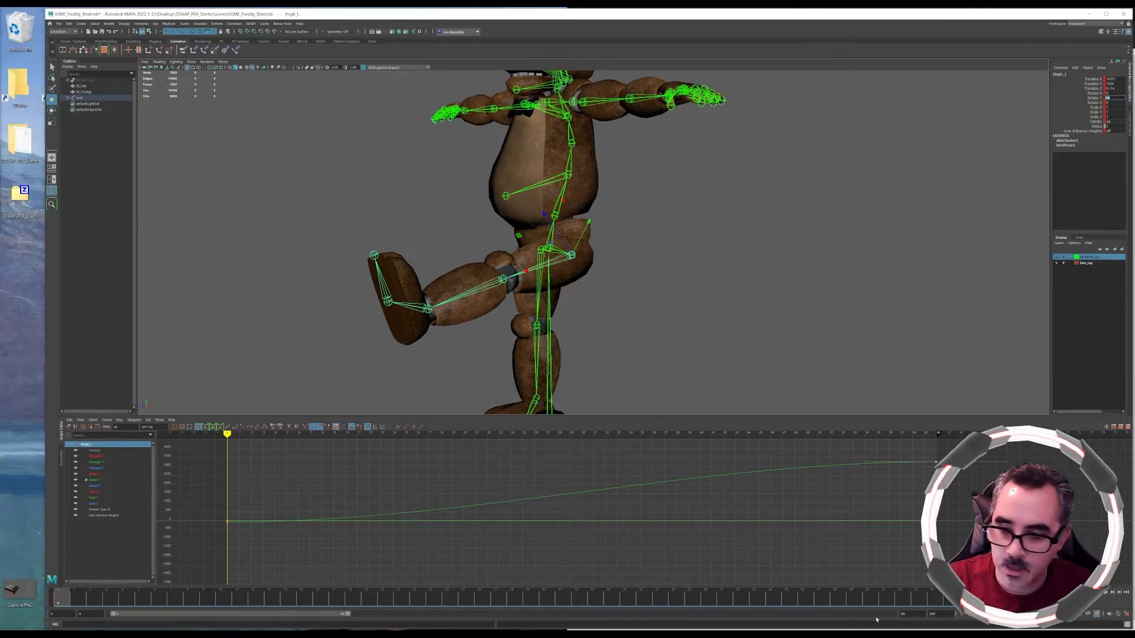
Jump to the last frame, set the thigh's rotation to 90, and key the thigh
{"action": "left_click", "coordinate": [937, 435]}
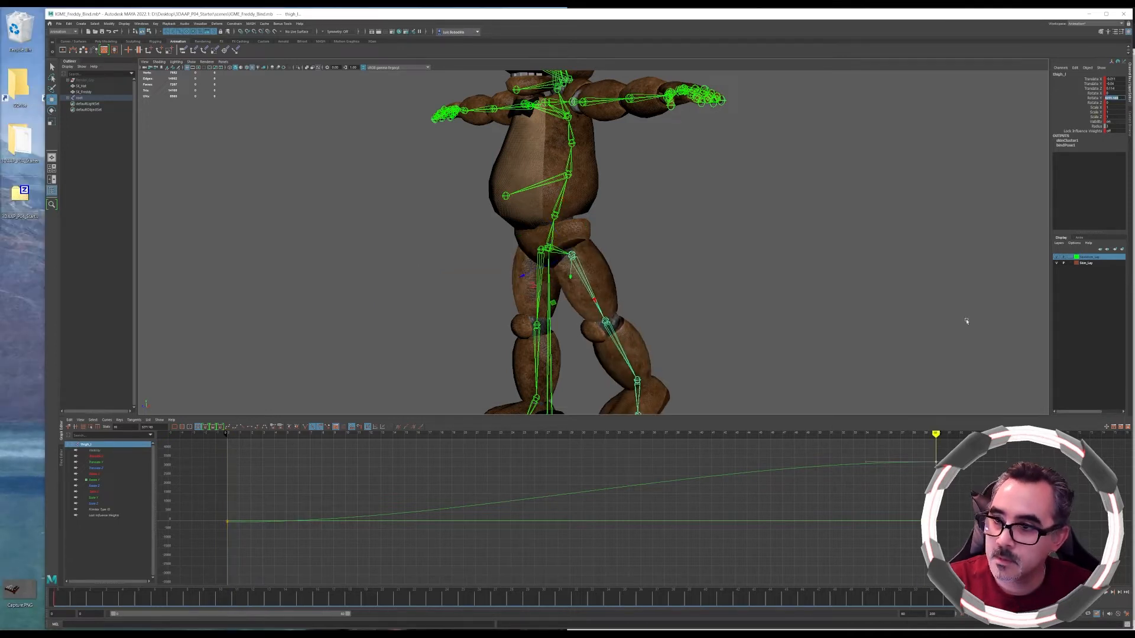
{"action": "type", "text": "90"}
{"action": "key", "text": "Return"}
{"action": "left_click", "coordinate": [1061, 67]}
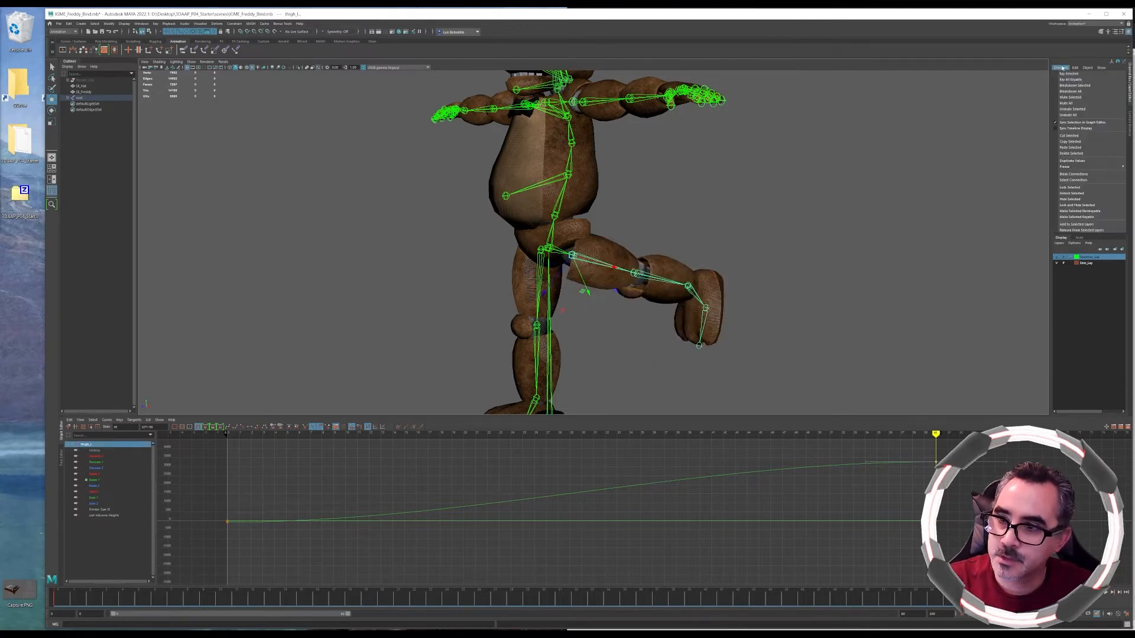
{"action": "left_click", "coordinate": [1071, 80]}
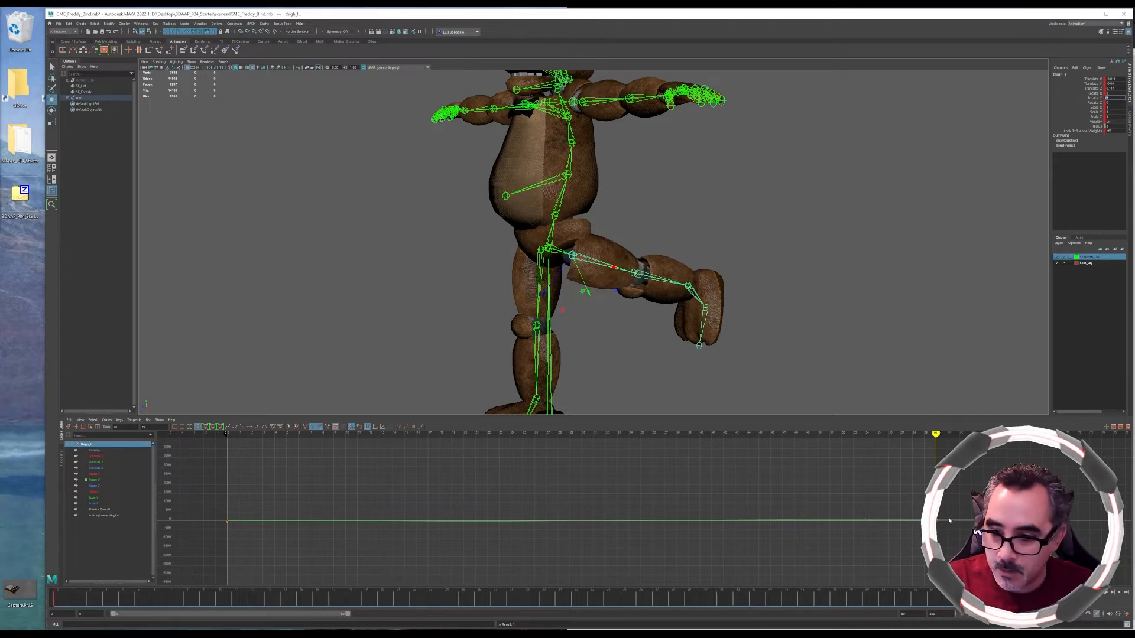
Select the end key of the thigh's rotation curve and drag its tangent handle to bend the curve into an arc
{"action": "left_click_drag", "start_coordinate": [856, 512], "coordinate": [889, 540]}
{"action": "left_click_drag", "start_coordinate": [852, 497], "coordinate": [915, 529]}
{"action": "left_click", "coordinate": [865, 507]}
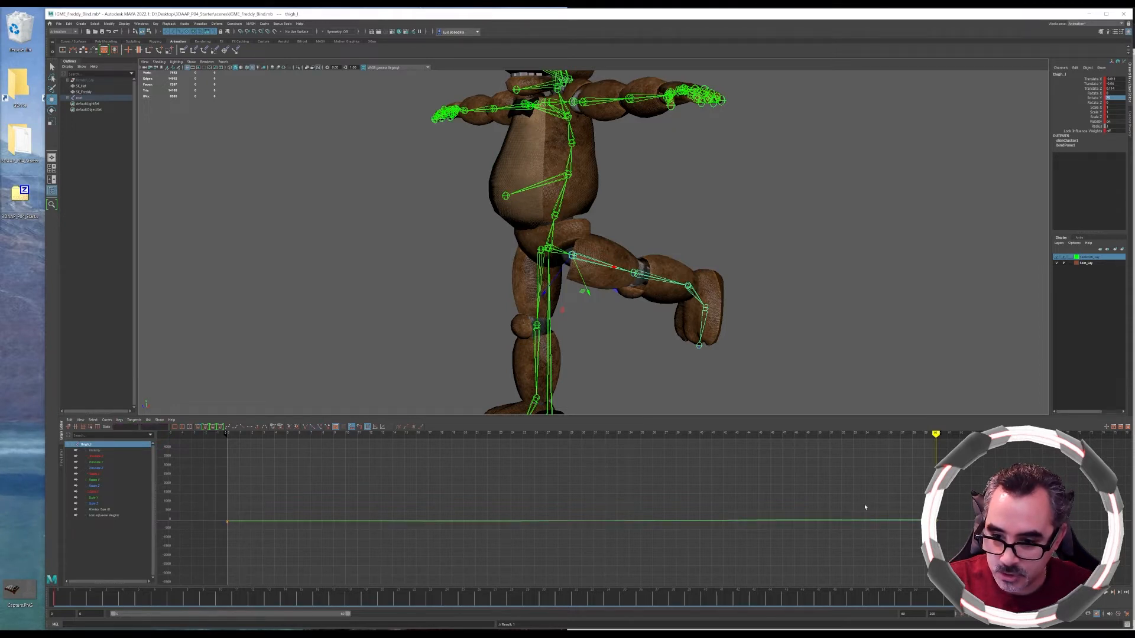
{"action": "left_click", "coordinate": [937, 521]}
{"action": "scroll", "coordinate": [899, 534], "scroll_direction": "up", "scroll_amount": 3}
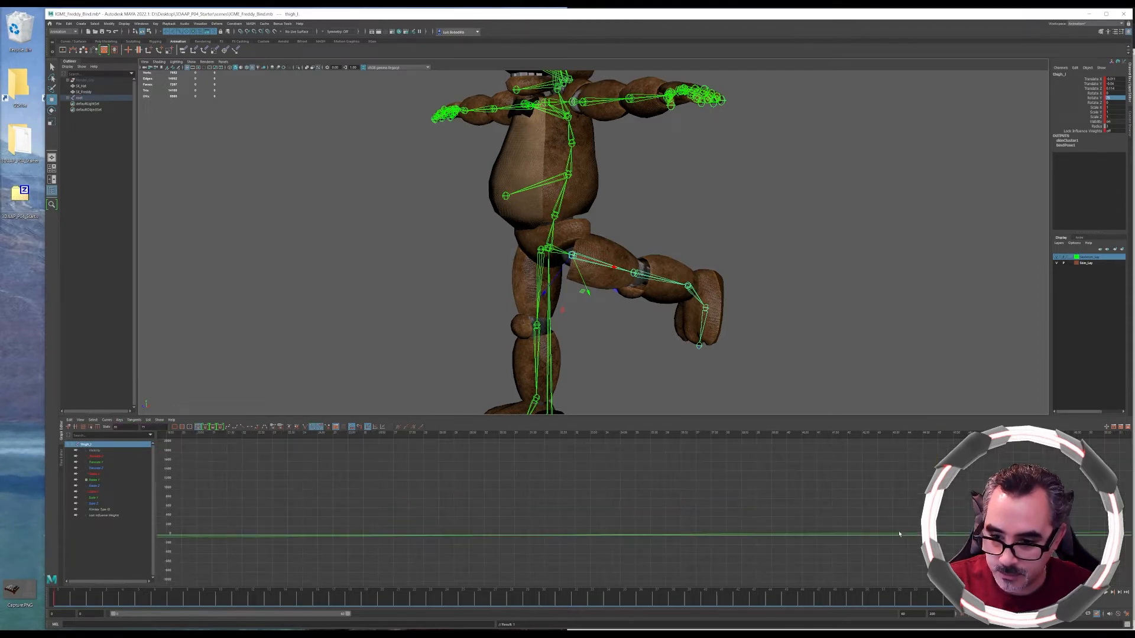
{"action": "middle_click_drag", "start_coordinate": [951, 542], "coordinate": [481, 506], "text": "alt"}
{"action": "left_click_drag", "start_coordinate": [740, 488], "coordinate": [752, 499]}
{"action": "middle_click_drag", "start_coordinate": [746, 498], "coordinate": [739, 482]}
{"action": "key", "text": "a"}
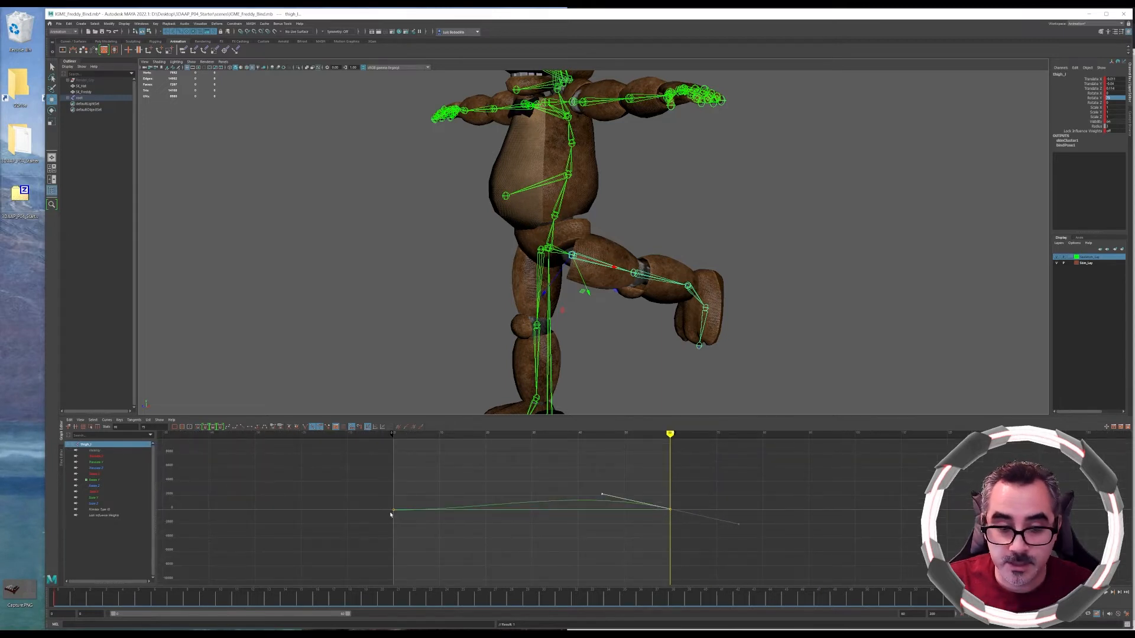
{"action": "middle_click_drag", "start_coordinate": [598, 501], "coordinate": [603, 491]}
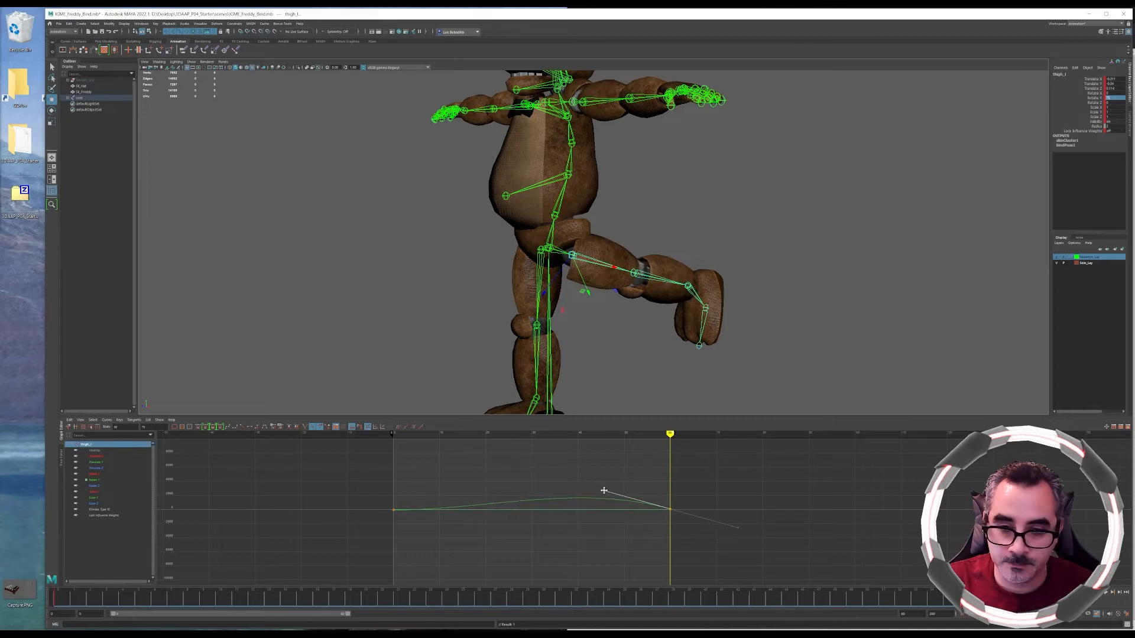
{"action": "left_click_drag", "start_coordinate": [59, 598], "coordinate": [741, 593]}
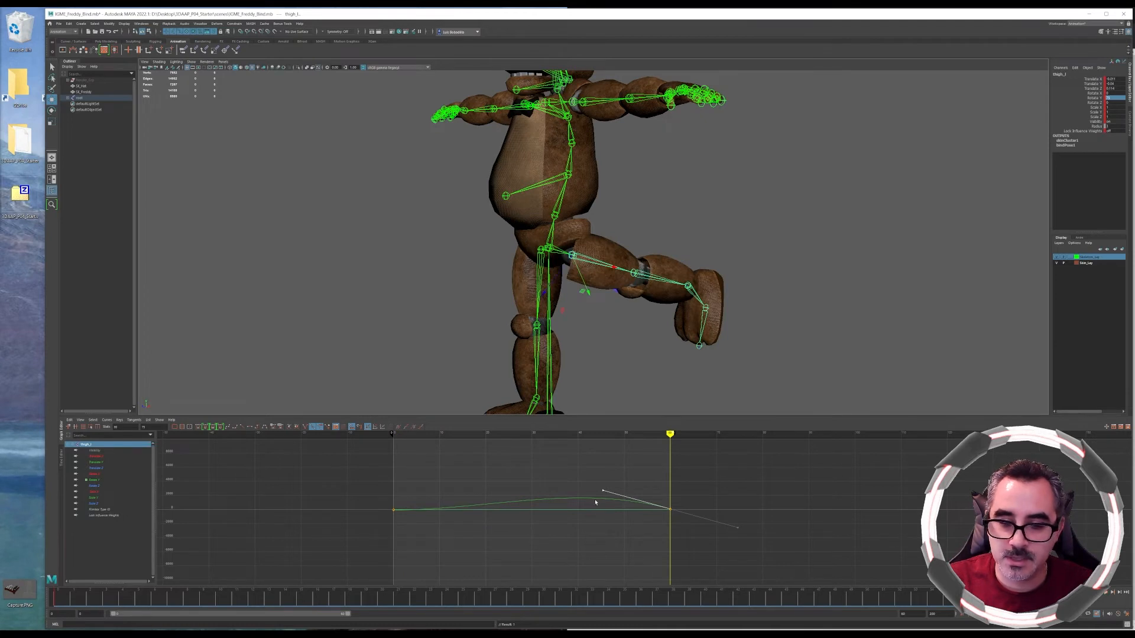
{"action": "left_click_drag", "start_coordinate": [603, 489], "coordinate": [647, 470]}
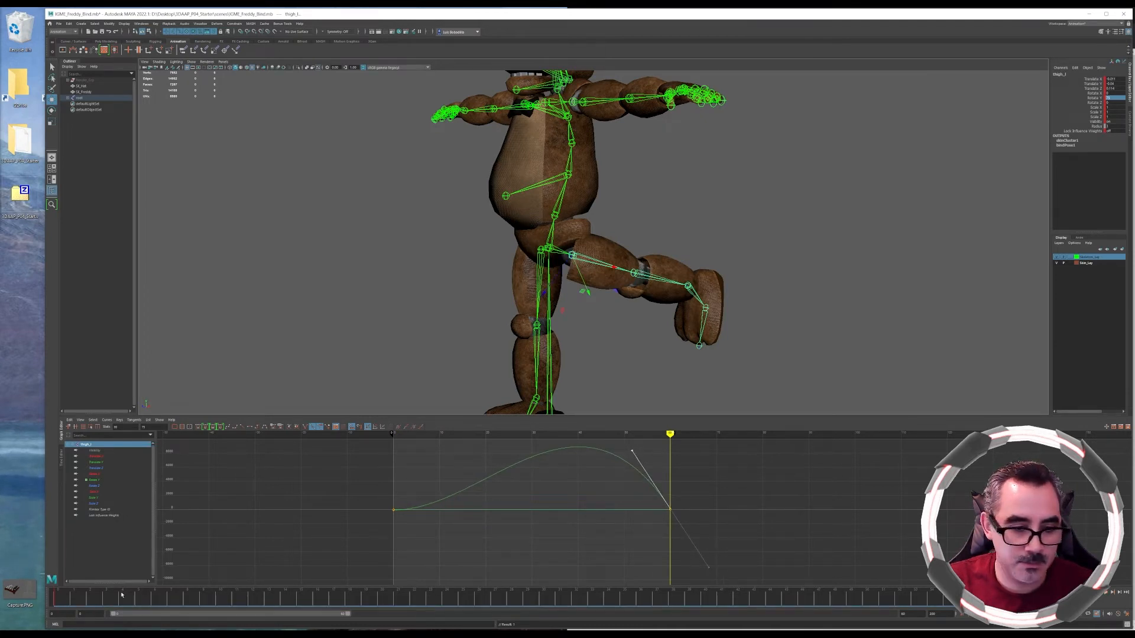
Select the curve's end key tangent and change the tangent type to straighten the curve segment
{"action": "mouse_move", "coordinate": [57, 603]}
{"action": "left_mouse_down"}
{"action": "mouse_move", "coordinate": [751, 612]}
{"action": "mouse_move", "coordinate": [58, 604]}
{"action": "left_mouse_up"}
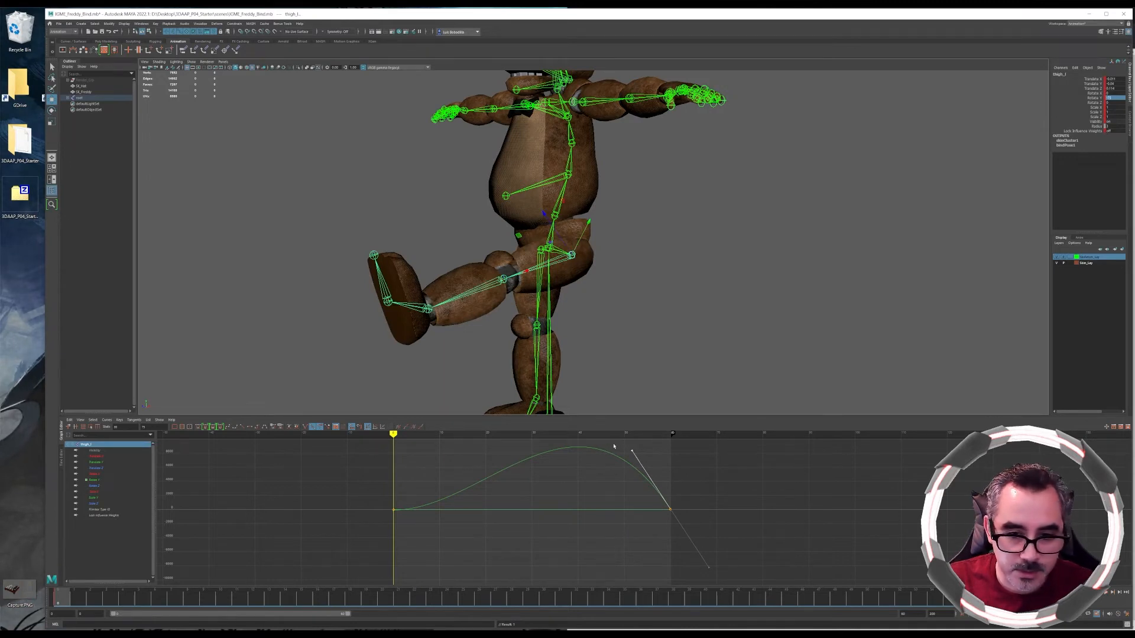
{"action": "left_click", "coordinate": [621, 462]}
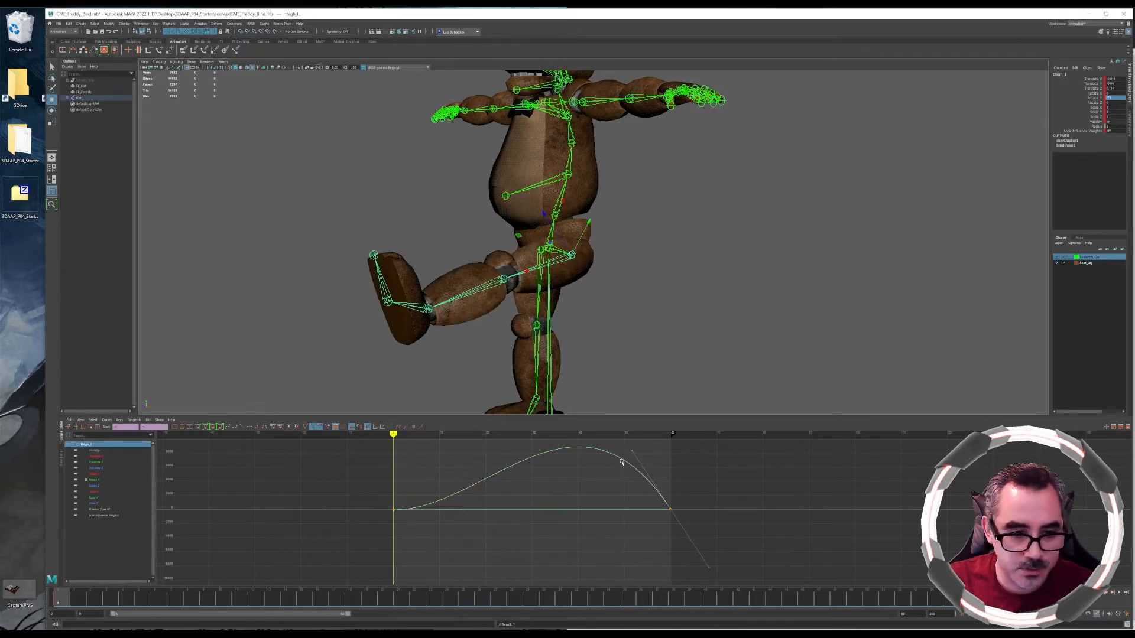
{"action": "left_click_drag", "start_coordinate": [628, 444], "coordinate": [651, 463]}
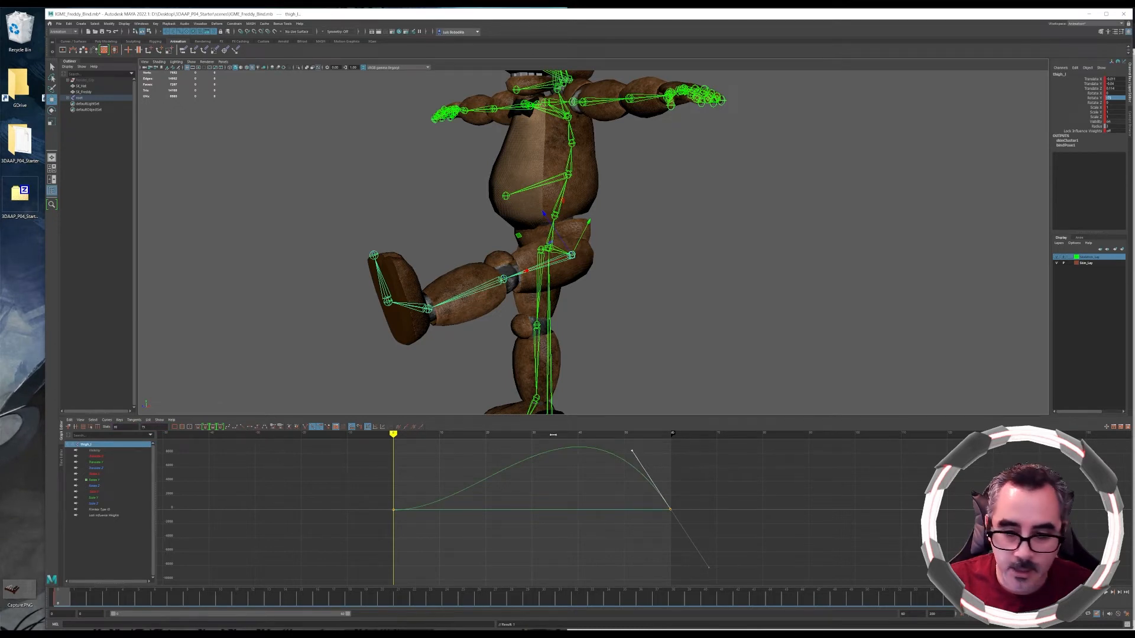
{"action": "left_click", "coordinate": [242, 427]}
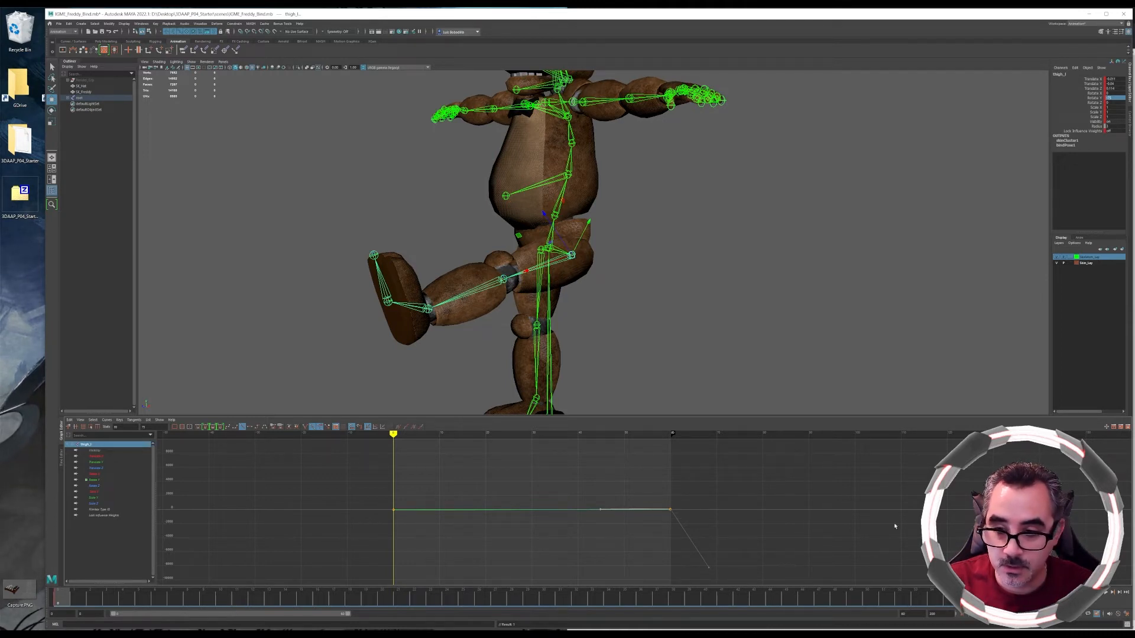
Set the playback range end frame to 100
{"action": "double_click", "coordinate": [910, 614]}
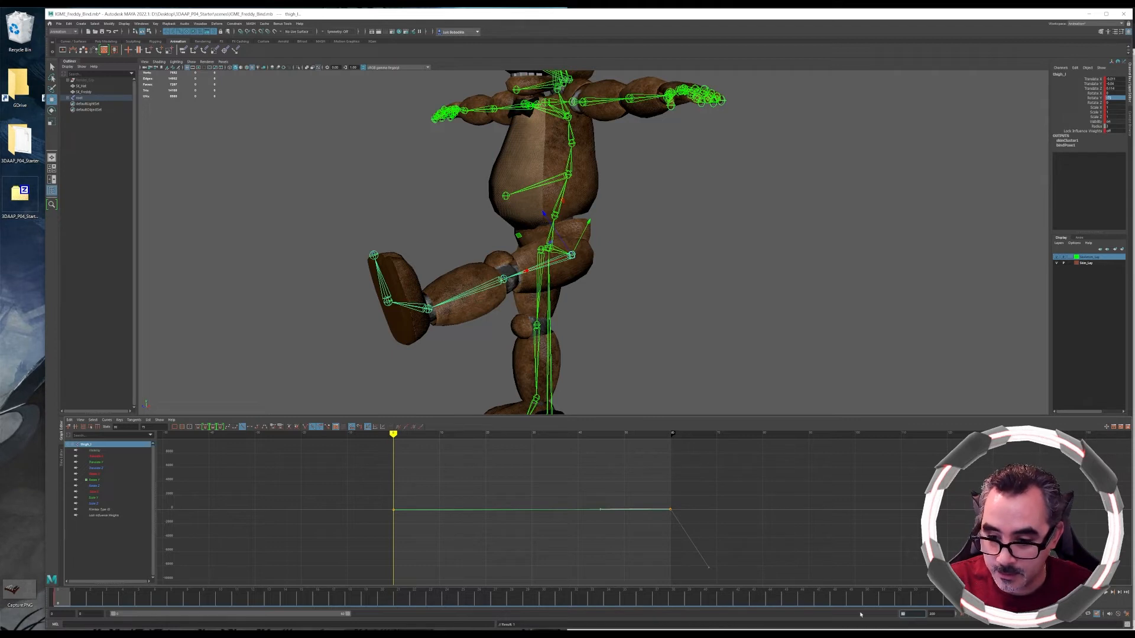
{"action": "type", "text": "100"}
{"action": "key", "text": "Return"}
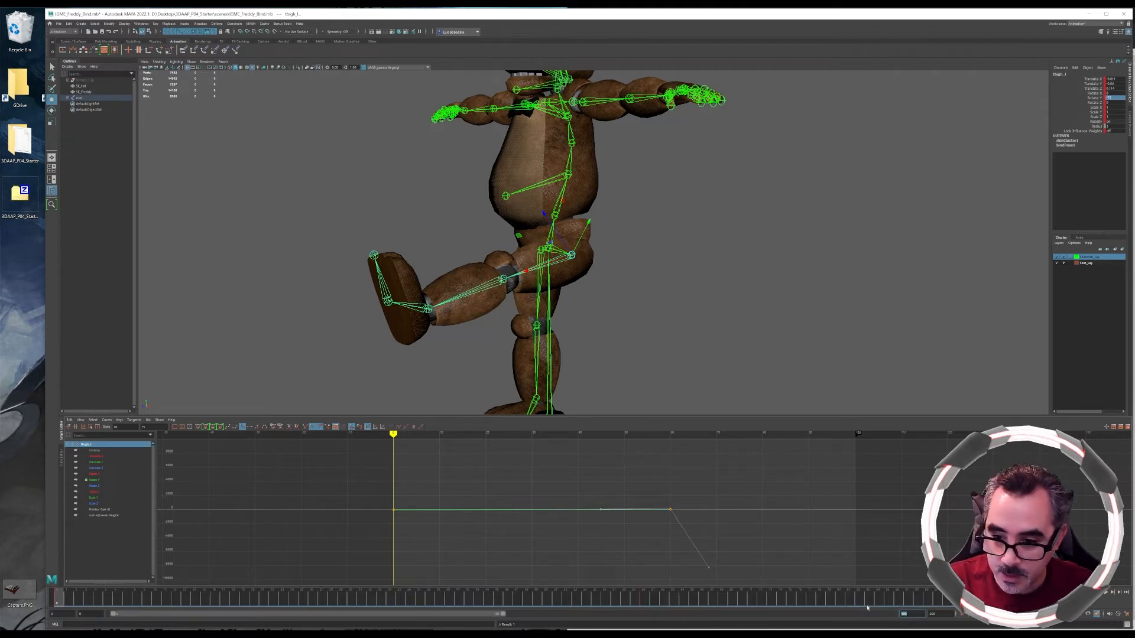
Go to the end frame, rotate the thigh back down and key the selected rotation channels
{"action": "left_click", "coordinate": [1031, 598]}
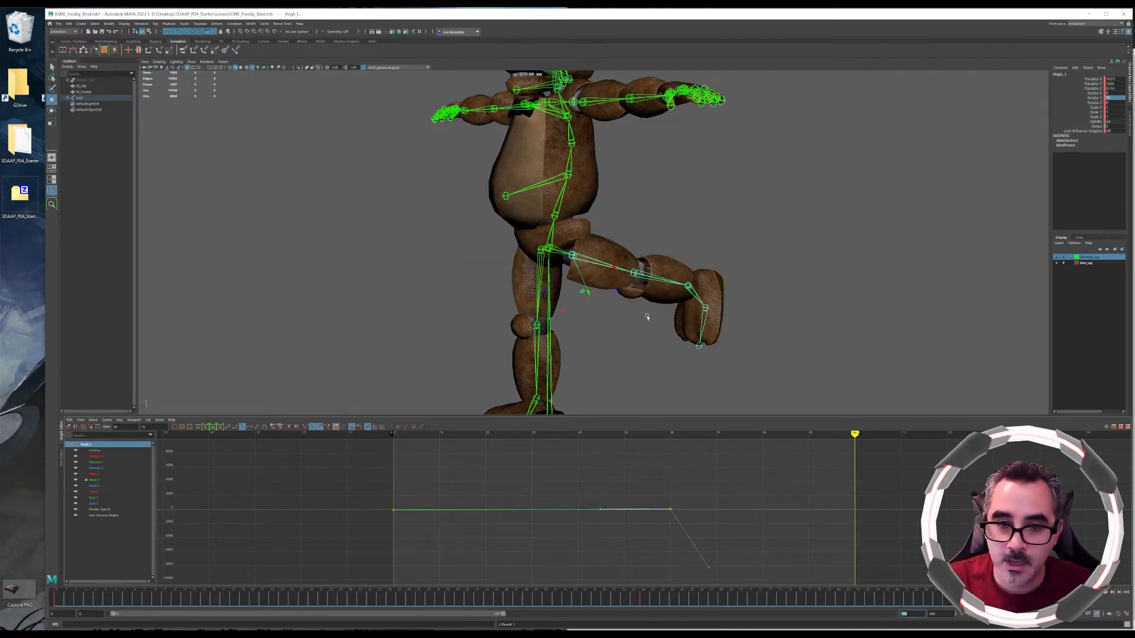
{"action": "type", "text": "1e"}
{"action": "left_click_drag", "start_coordinate": [539, 237], "coordinate": [534, 261]}
{"action": "left_click", "coordinate": [1061, 68]}
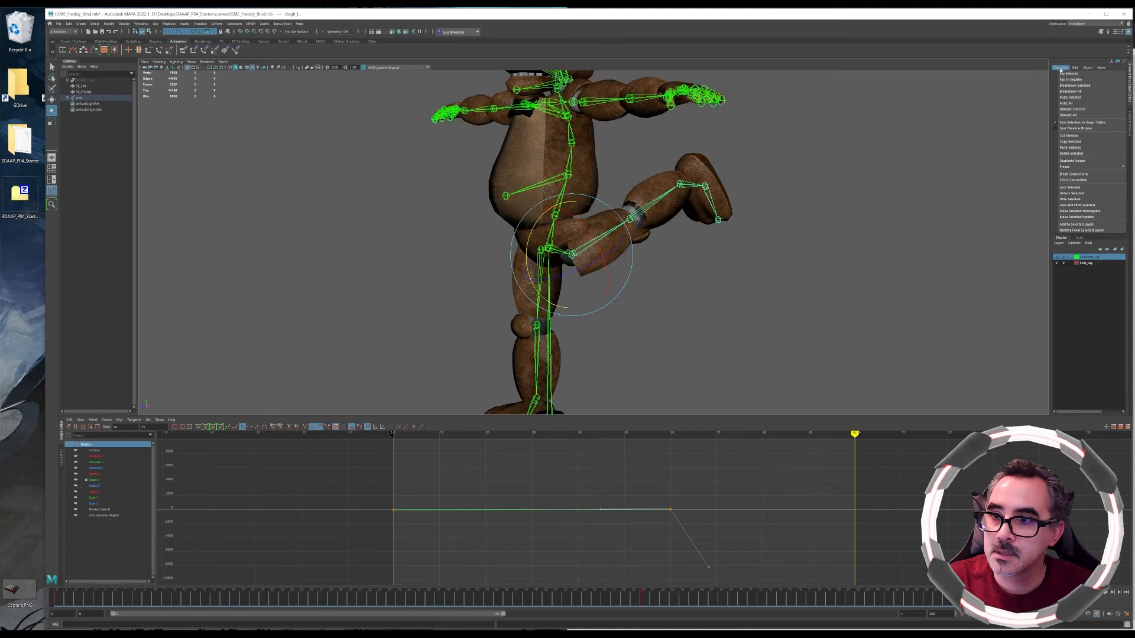
{"action": "left_click", "coordinate": [1081, 80]}
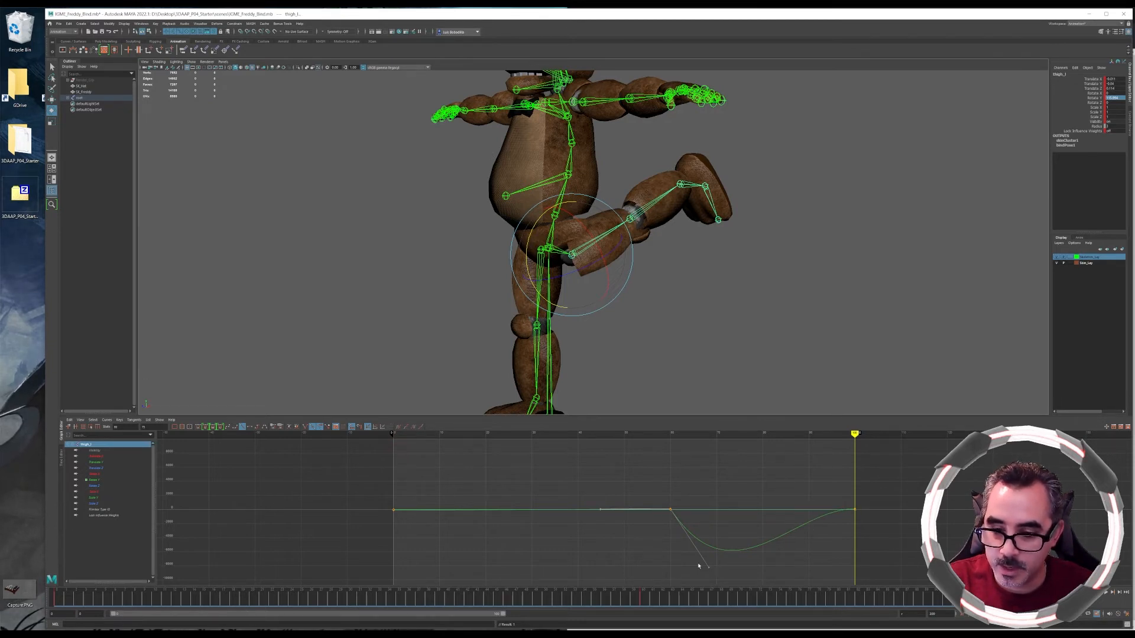
Adjust the tangent handle at the curve's middle key, then select that key and change its tangent type
{"action": "left_click_drag", "start_coordinate": [708, 567], "coordinate": [702, 571]}
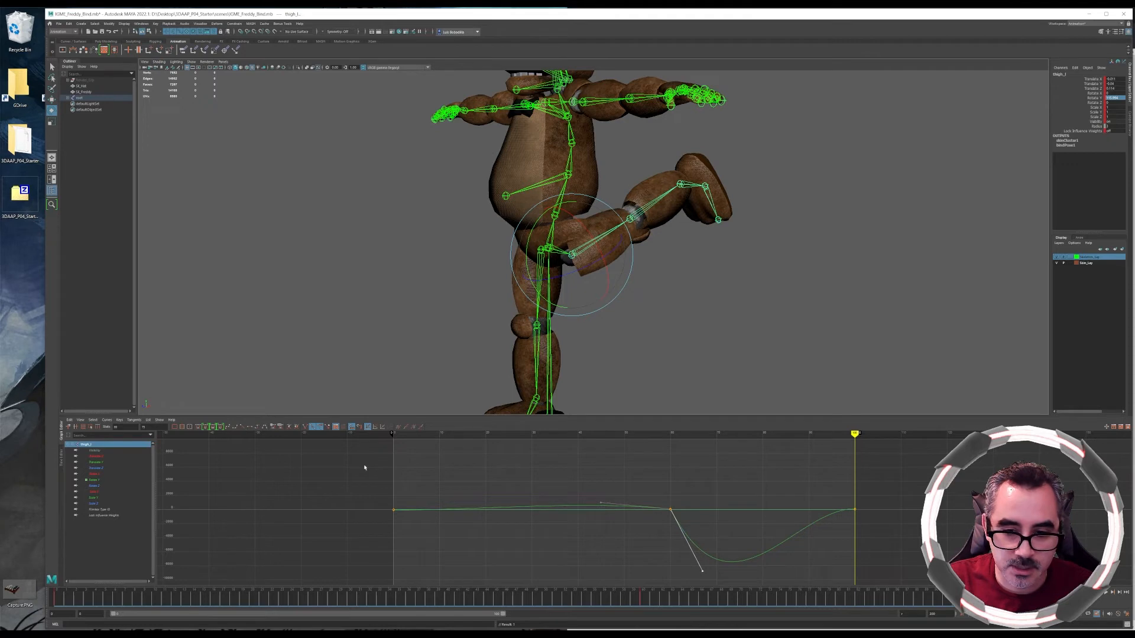
{"action": "left_click_drag", "start_coordinate": [638, 493], "coordinate": [679, 521]}
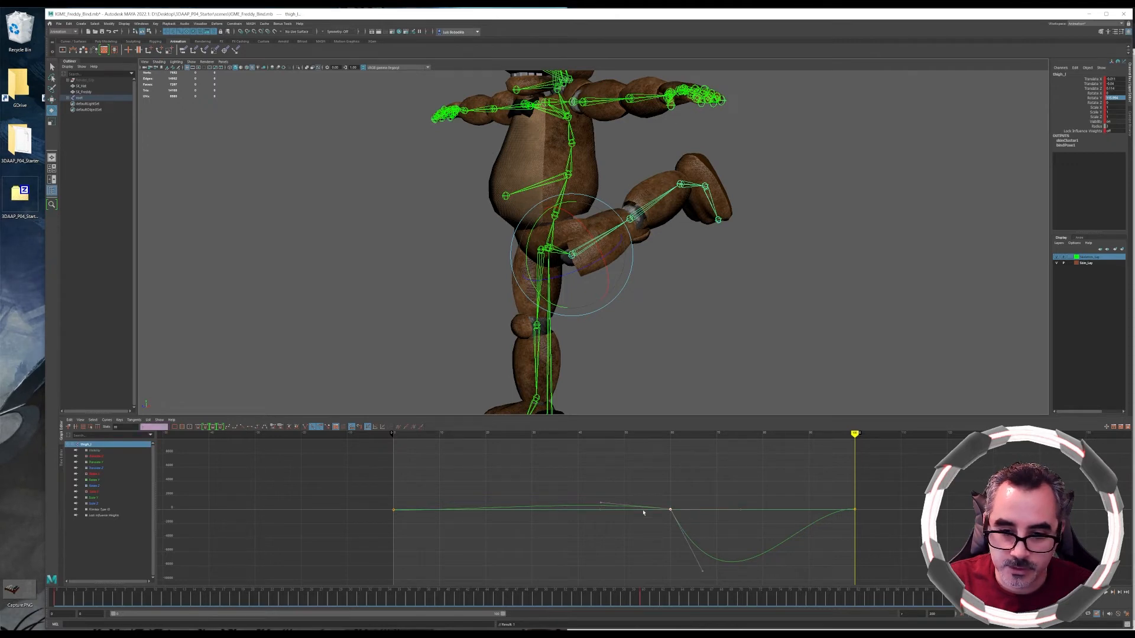
{"action": "left_click", "coordinate": [241, 427]}
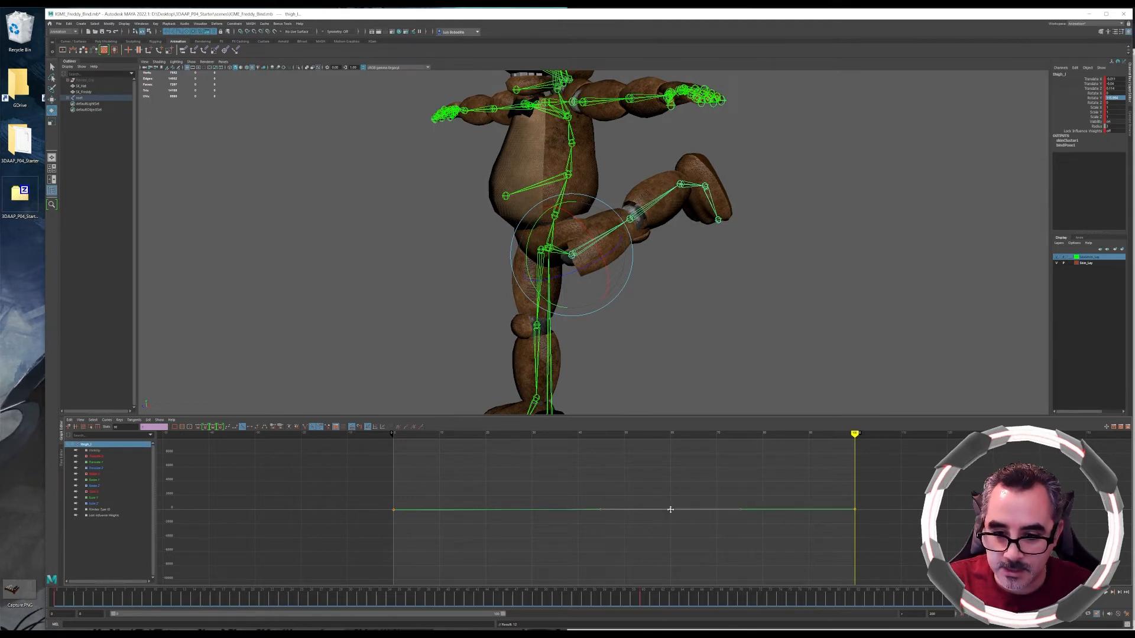
Frame and zoom into the thigh's rotation curves, select the keys there and set a new tangent type
{"action": "left_click_drag", "start_coordinate": [735, 502], "coordinate": [747, 516]}
{"action": "key", "text": "f"}
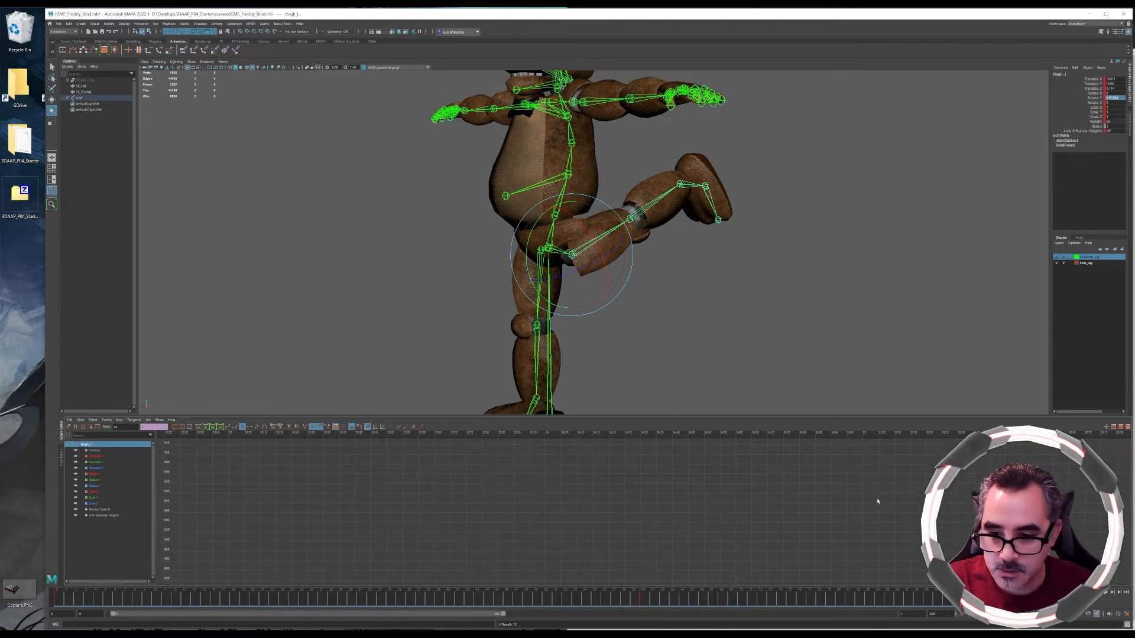
{"action": "scroll", "coordinate": [747, 528], "scroll_direction": "down", "scroll_amount": 8}
{"action": "middle_click_drag", "start_coordinate": [839, 527], "coordinate": [624, 515], "text": "alt"}
{"action": "left_click_drag", "start_coordinate": [730, 489], "coordinate": [734, 496]}
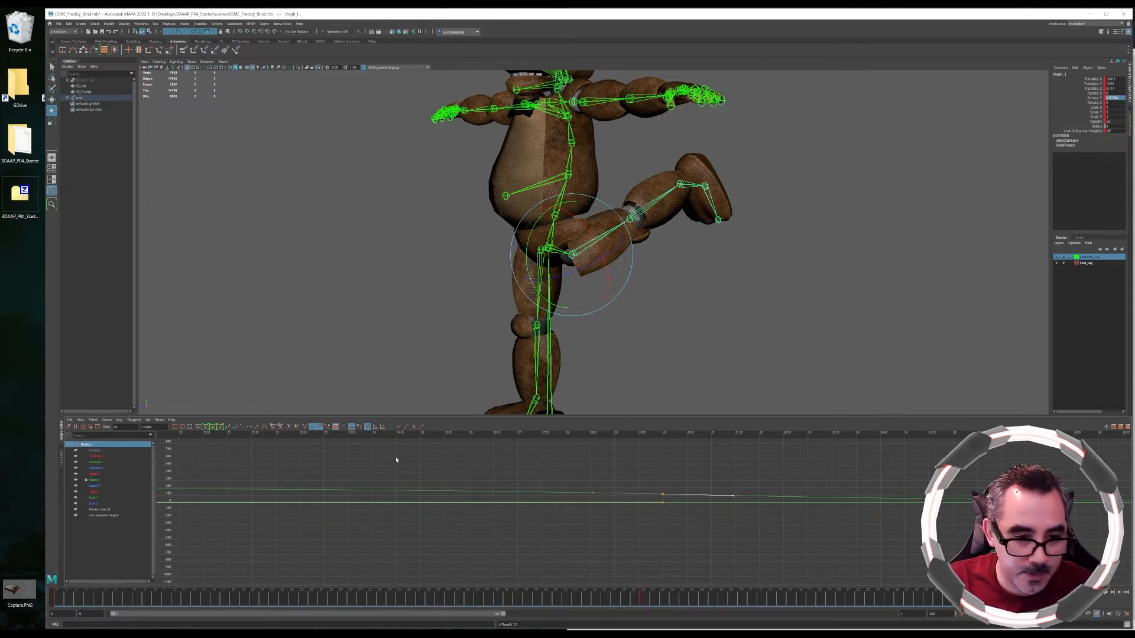
{"action": "left_click", "coordinate": [304, 427]}
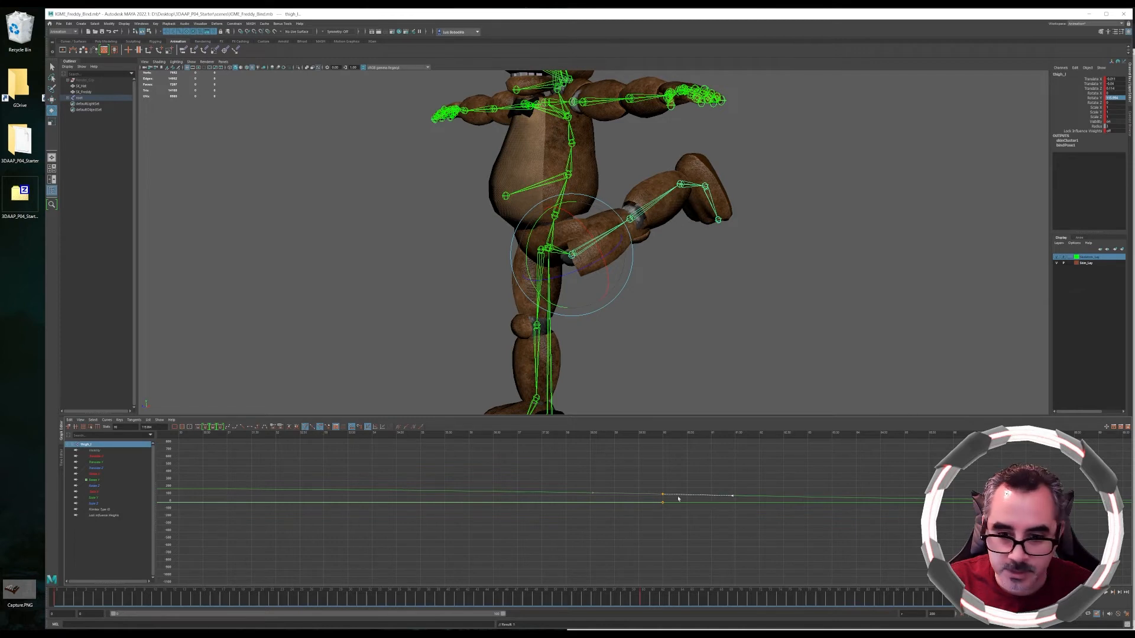
Select one curve key, nudge it slightly and switch its tangent type
{"action": "left_click", "coordinate": [592, 493]}
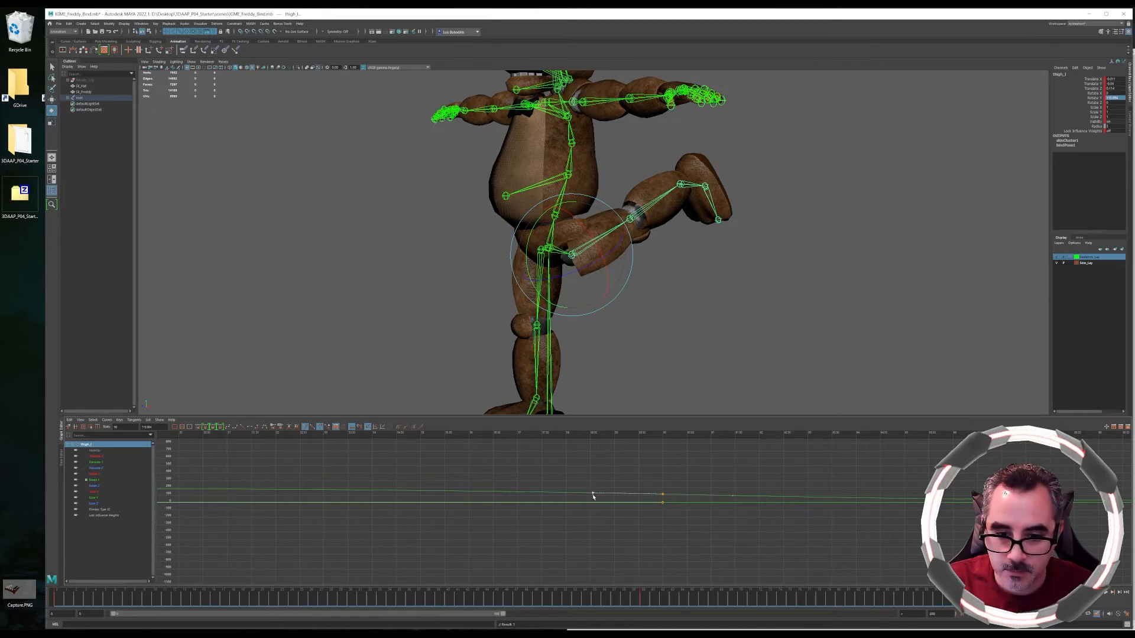
{"action": "mouse_move", "coordinate": [593, 493]}
{"action": "middle_mouse_down"}
{"action": "mouse_move", "coordinate": [595, 484]}
{"action": "mouse_move", "coordinate": [597, 494]}
{"action": "middle_mouse_up"}
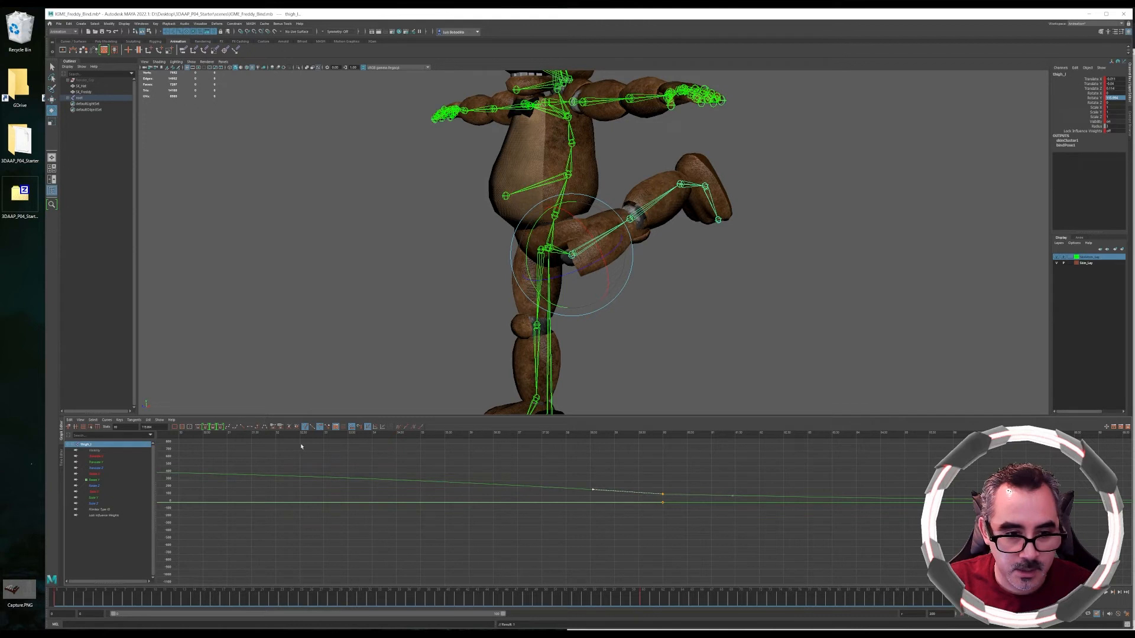
{"action": "left_click", "coordinate": [243, 427]}
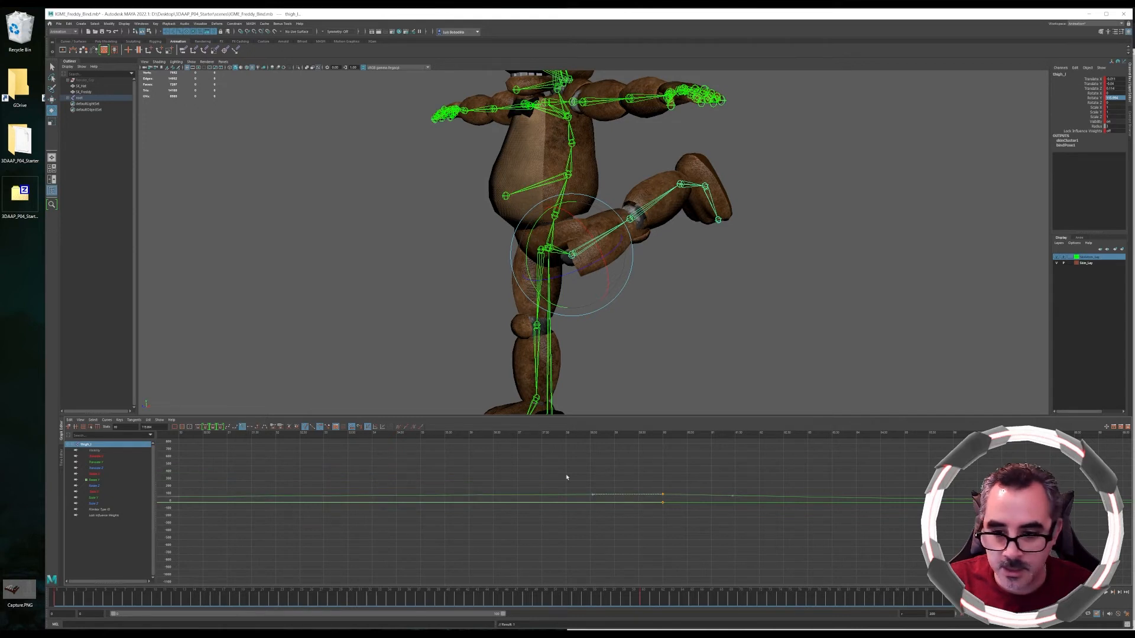
Frame the whole curve and play back and scrub the leg swing animation
{"action": "left_click_drag", "start_coordinate": [70, 593], "coordinate": [918, 603]}
{"action": "middle_click_drag", "start_coordinate": [893, 555], "coordinate": [322, 554], "text": "alt"}
{"action": "key", "text": "f"}
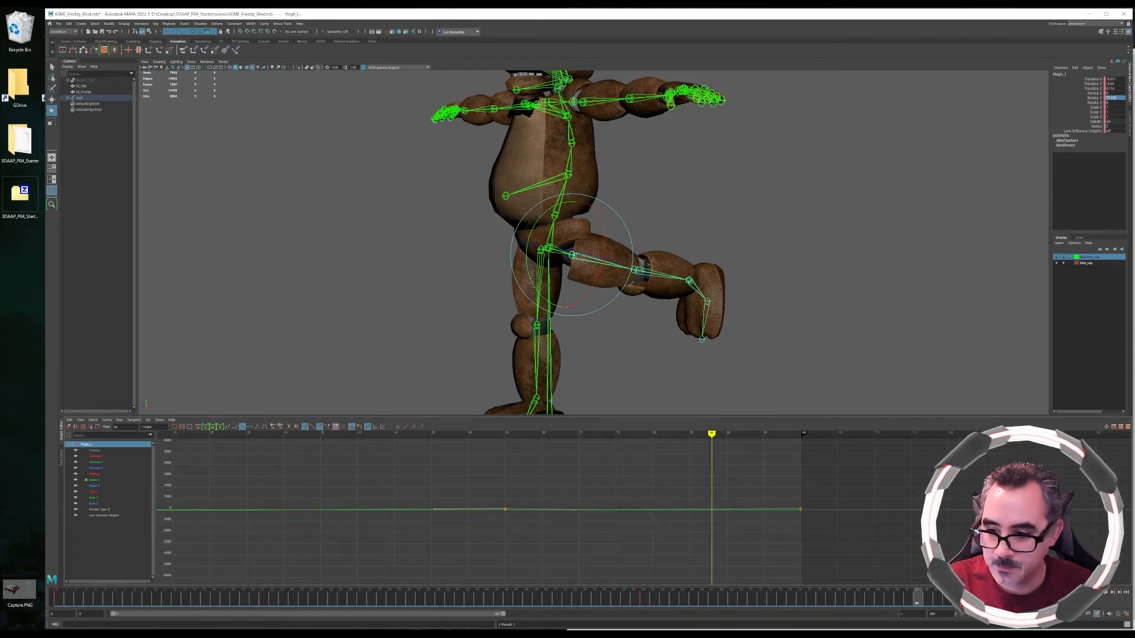
{"action": "left_click", "coordinate": [1110, 592]}
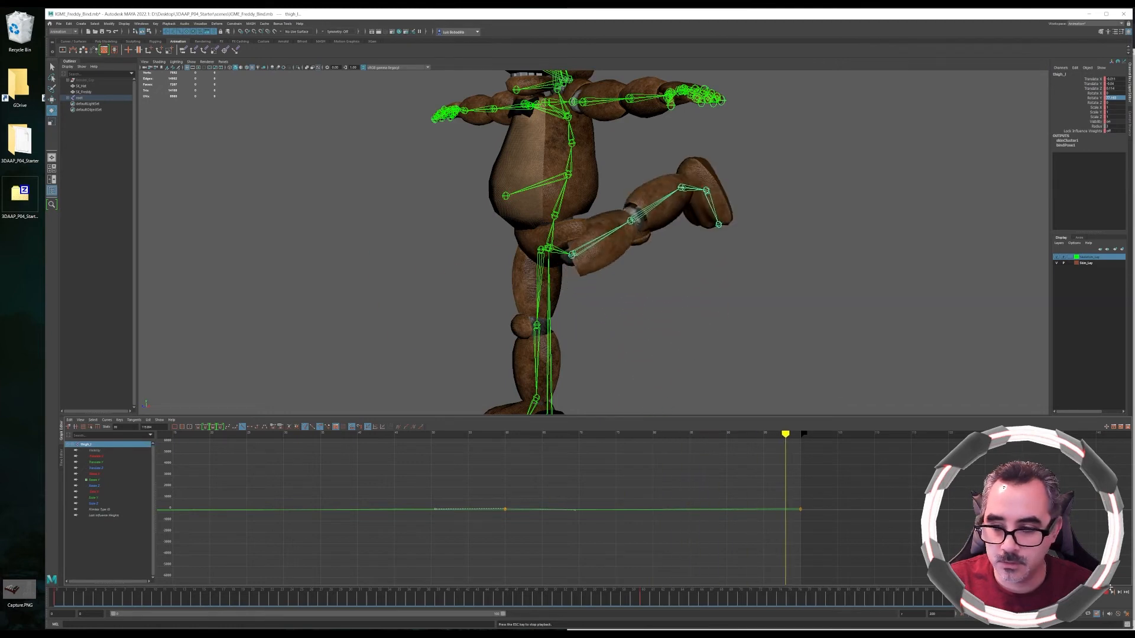
{"action": "left_click", "coordinate": [1112, 593]}
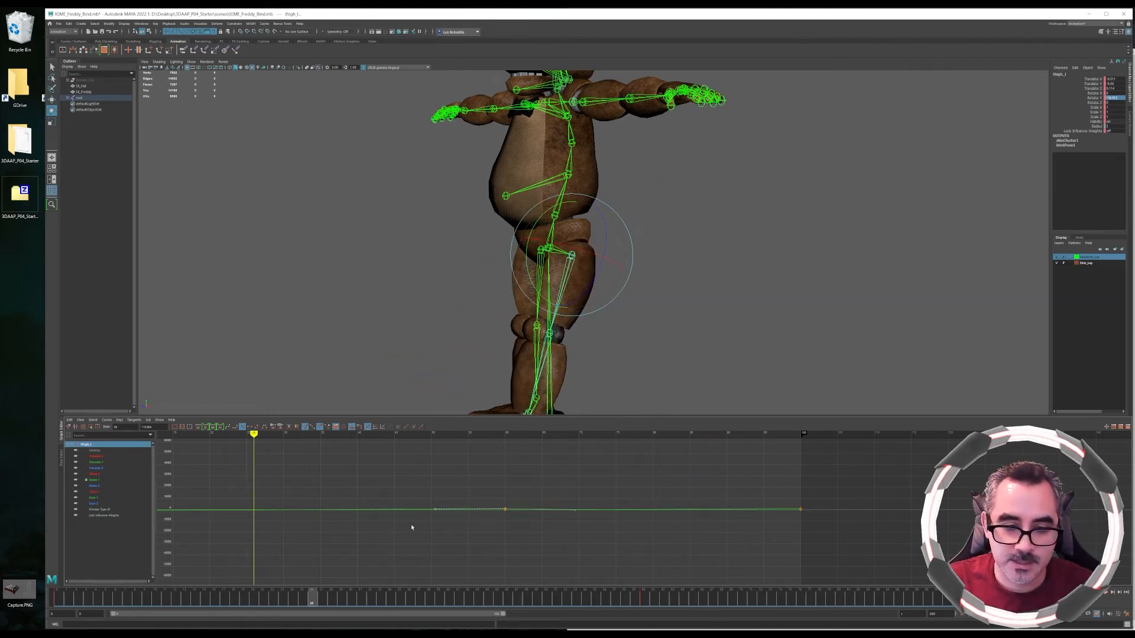
{"action": "mouse_move", "coordinate": [321, 602]}
{"action": "left_mouse_down"}
{"action": "mouse_move", "coordinate": [248, 602]}
{"action": "mouse_move", "coordinate": [1031, 604]}
{"action": "mouse_move", "coordinate": [190, 579]}
{"action": "mouse_move", "coordinate": [97, 597]}
{"action": "mouse_move", "coordinate": [763, 601]}
{"action": "left_mouse_up"}
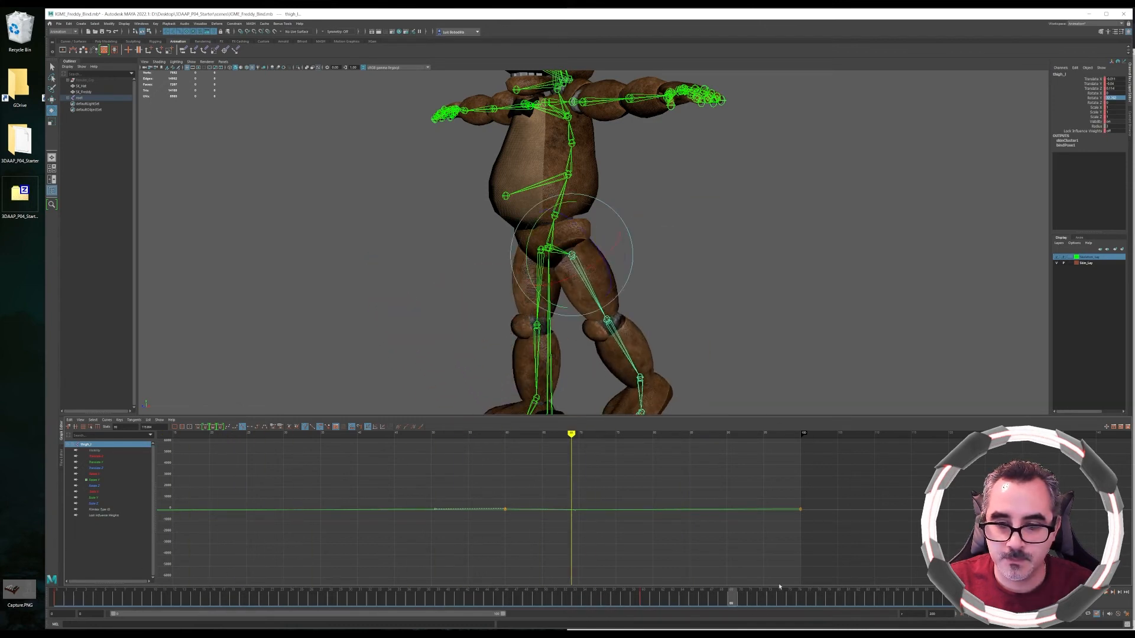
Try lowering the end key of the thigh's rotation curve, then undo it
{"action": "left_click_drag", "start_coordinate": [796, 498], "coordinate": [801, 512]}
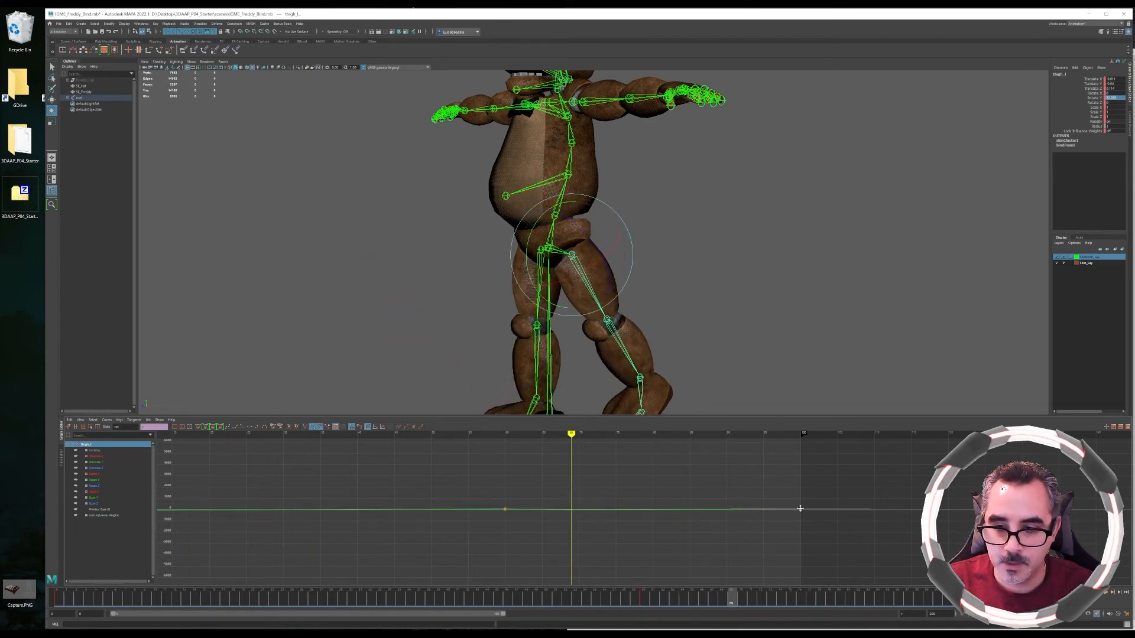
{"action": "middle_click_drag", "start_coordinate": [800, 511], "coordinate": [801, 524]}
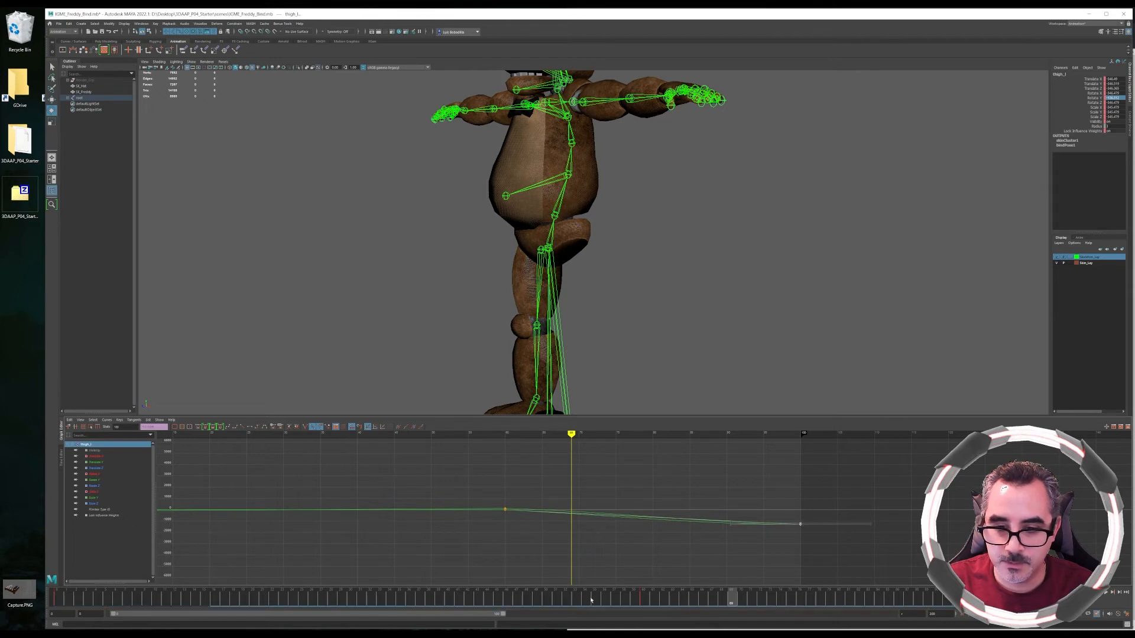
{"action": "left_click", "coordinate": [536, 604]}
{"action": "mouse_move", "coordinate": [535, 604]}
{"action": "left_mouse_down"}
{"action": "mouse_move", "coordinate": [89, 602]}
{"action": "mouse_move", "coordinate": [683, 601]}
{"action": "mouse_move", "coordinate": [967, 628]}
{"action": "mouse_move", "coordinate": [613, 622]}
{"action": "left_mouse_up"}
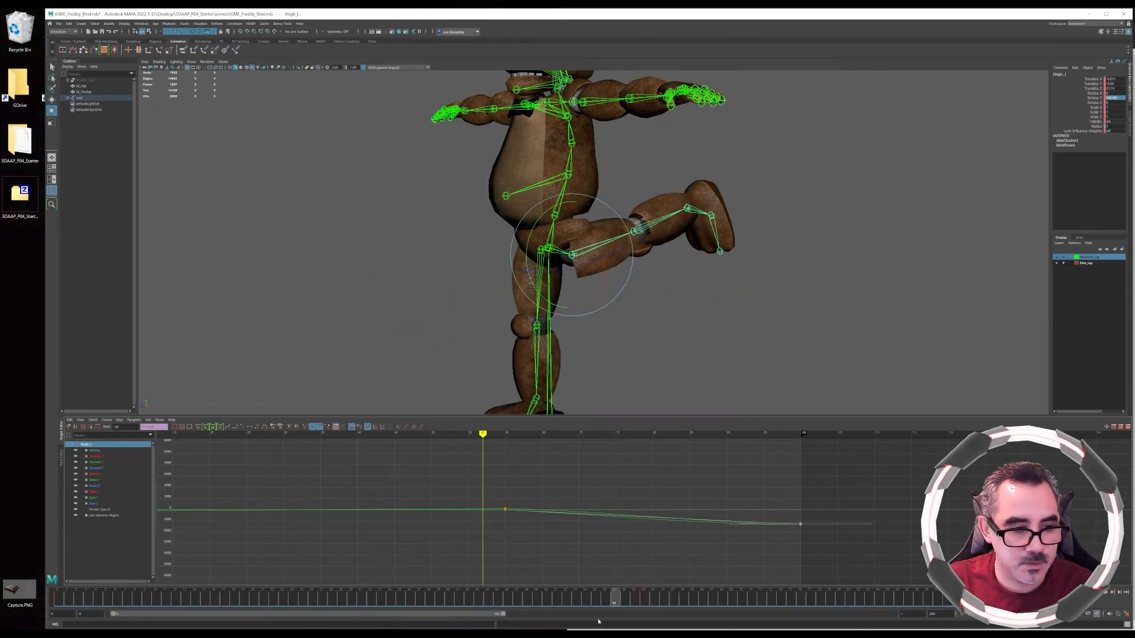
{"action": "key", "text": "ctrl+z"}
{"action": "key", "text": "ctrl+z"}
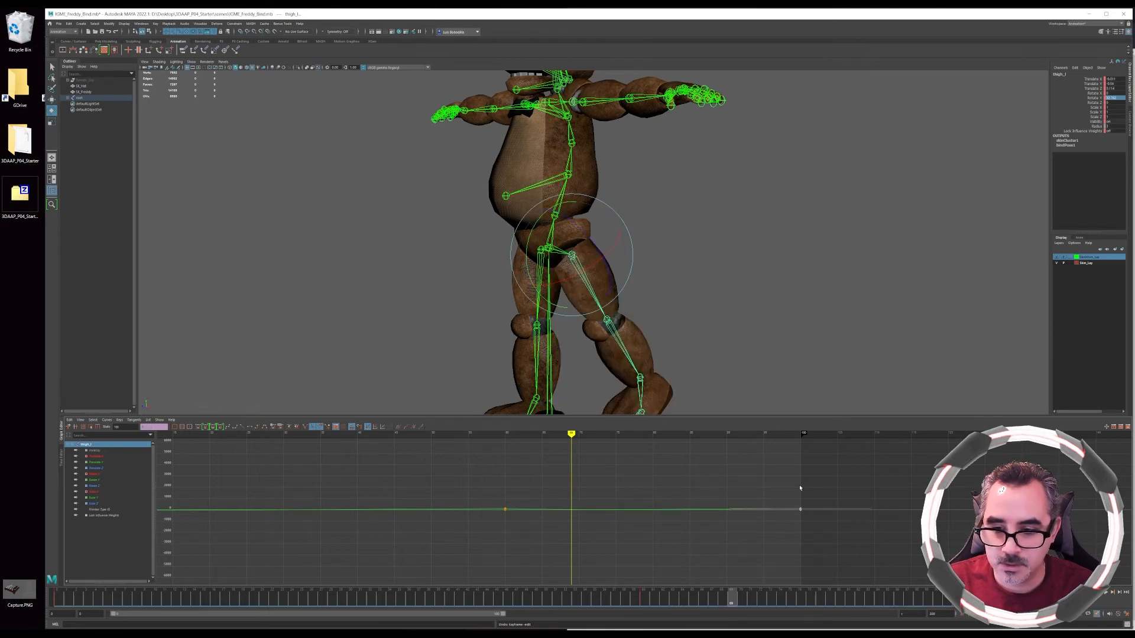
Select the curve's end key, scrub through the animation and change the end key's tangent type
{"action": "left_click_drag", "start_coordinate": [810, 493], "coordinate": [800, 517]}
{"action": "left_click_drag", "start_coordinate": [540, 594], "coordinate": [1033, 603]}
{"action": "key", "text": "e"}
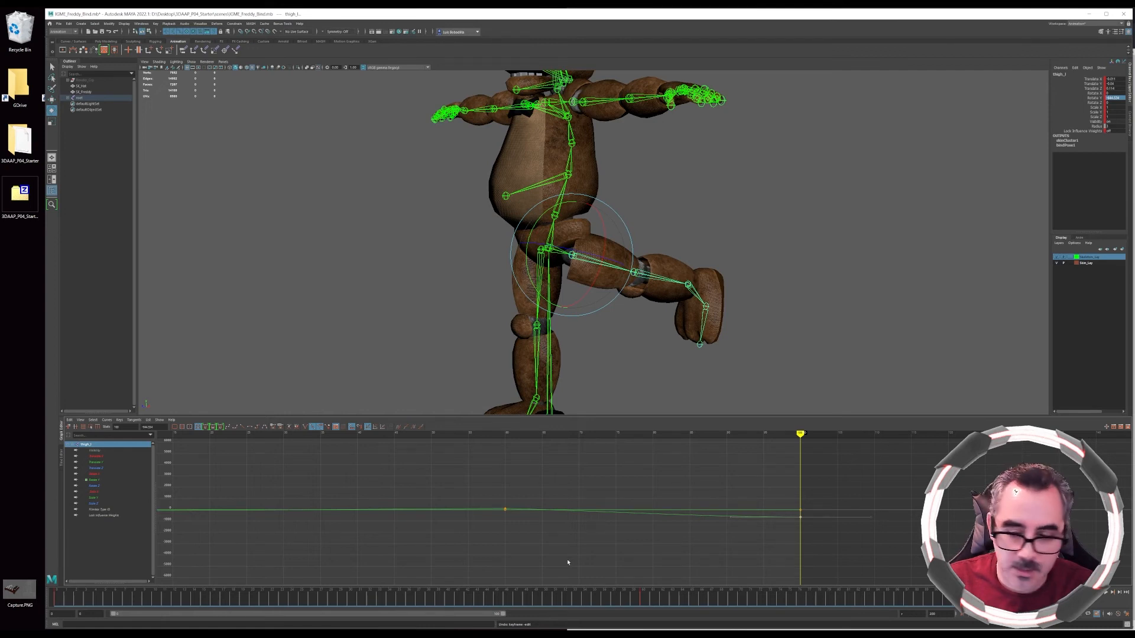
{"action": "mouse_move", "coordinate": [1033, 601]}
{"action": "left_mouse_down"}
{"action": "mouse_move", "coordinate": [383, 595]}
{"action": "mouse_move", "coordinate": [18, 568]}
{"action": "mouse_move", "coordinate": [118, 597]}
{"action": "mouse_move", "coordinate": [721, 598]}
{"action": "mouse_move", "coordinate": [922, 608]}
{"action": "mouse_move", "coordinate": [979, 625]}
{"action": "mouse_move", "coordinate": [125, 598]}
{"action": "left_mouse_up"}
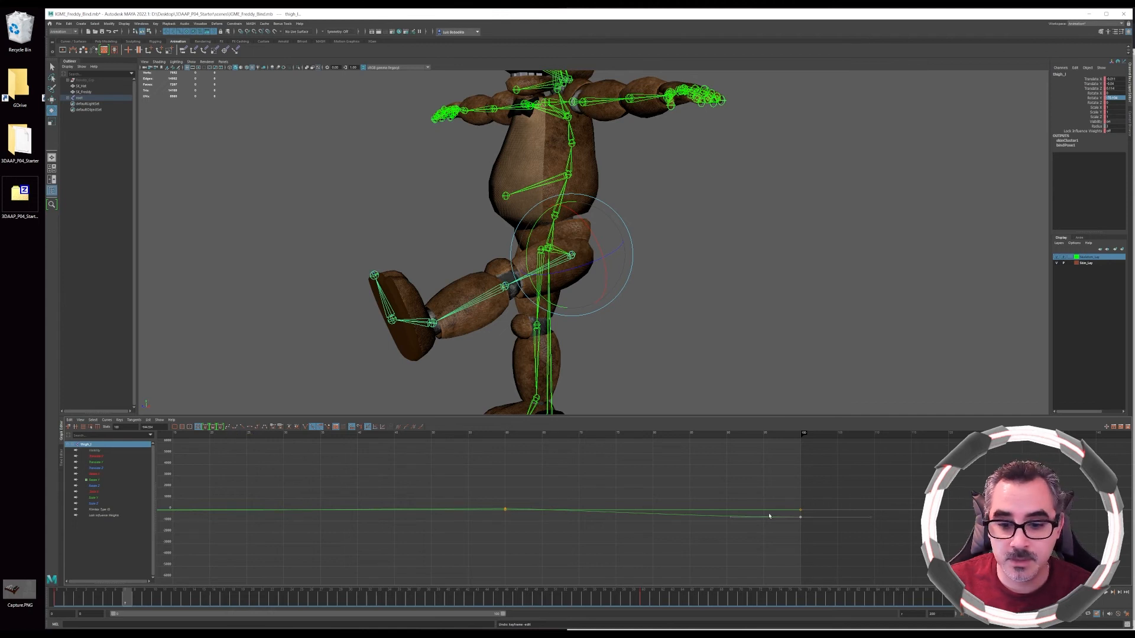
{"action": "left_click", "coordinate": [242, 427]}
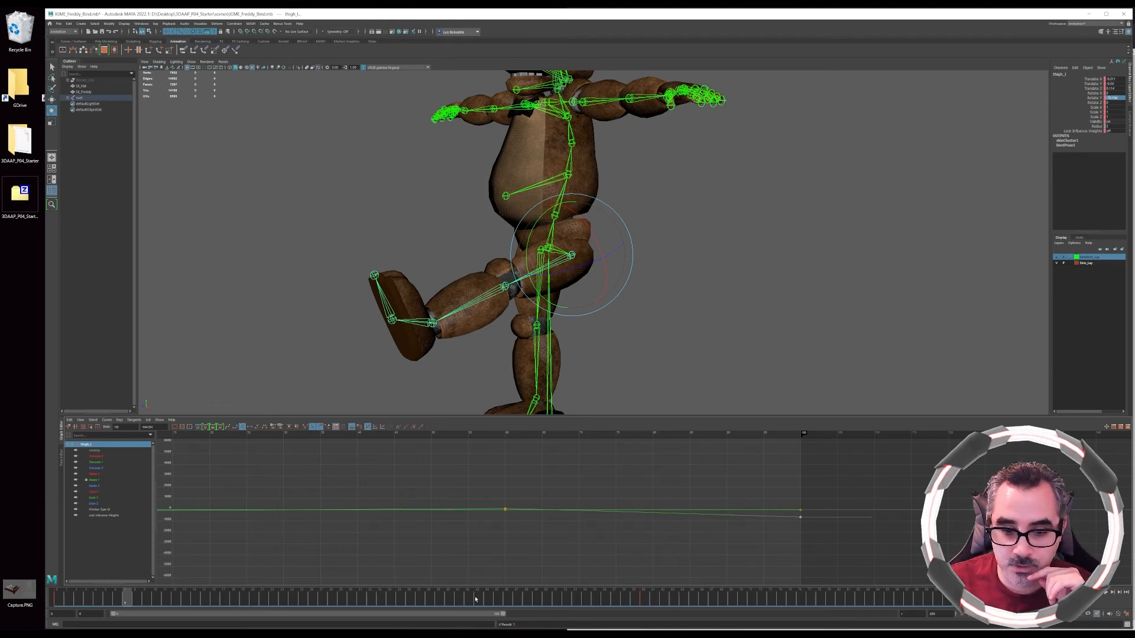
Copy a key on the time slider and paste it at an earlier frame to add a key near the start of the swing
{"action": "left_click", "coordinate": [1111, 592]}
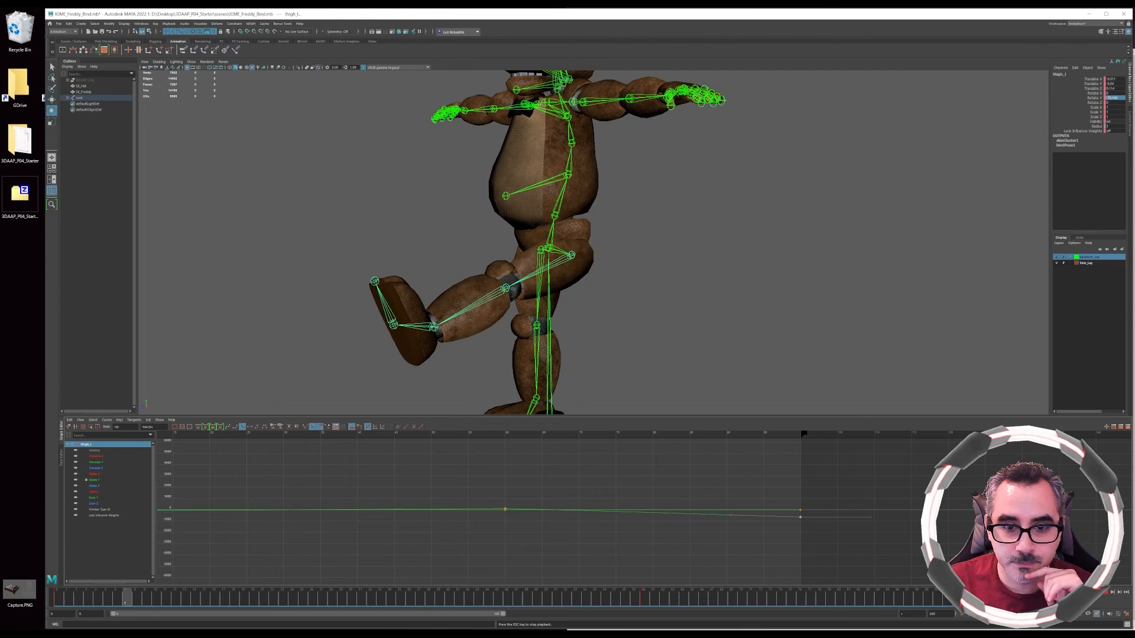
{"action": "left_click", "coordinate": [800, 517]}
{"action": "left_click", "coordinate": [644, 600]}
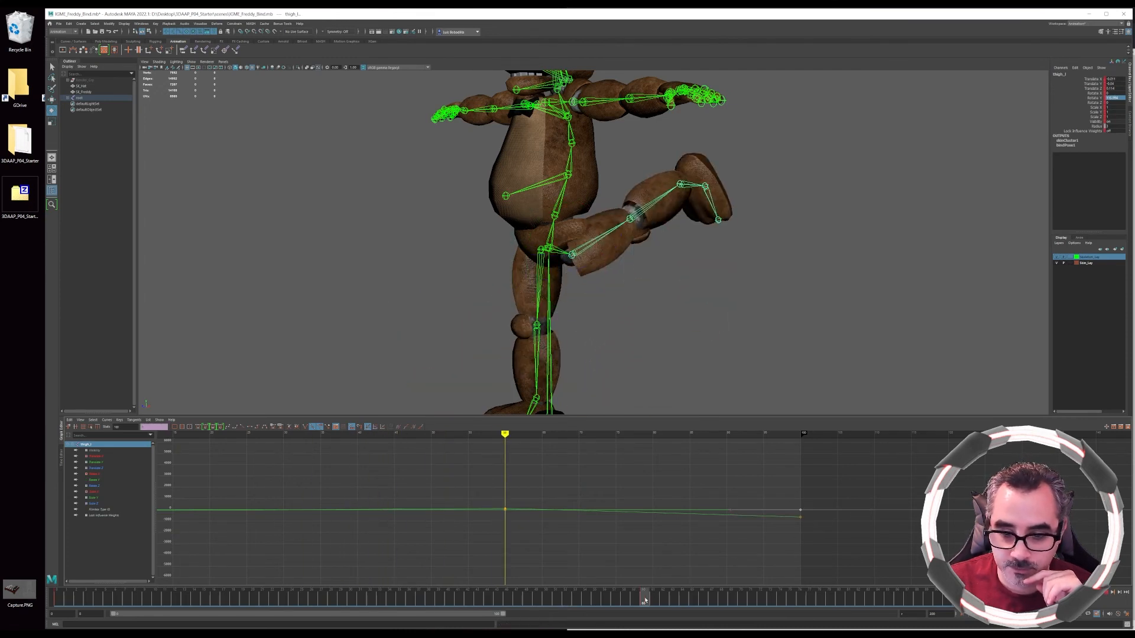
{"action": "right_click", "coordinate": [644, 599]}
{"action": "left_click", "coordinate": [677, 495]}
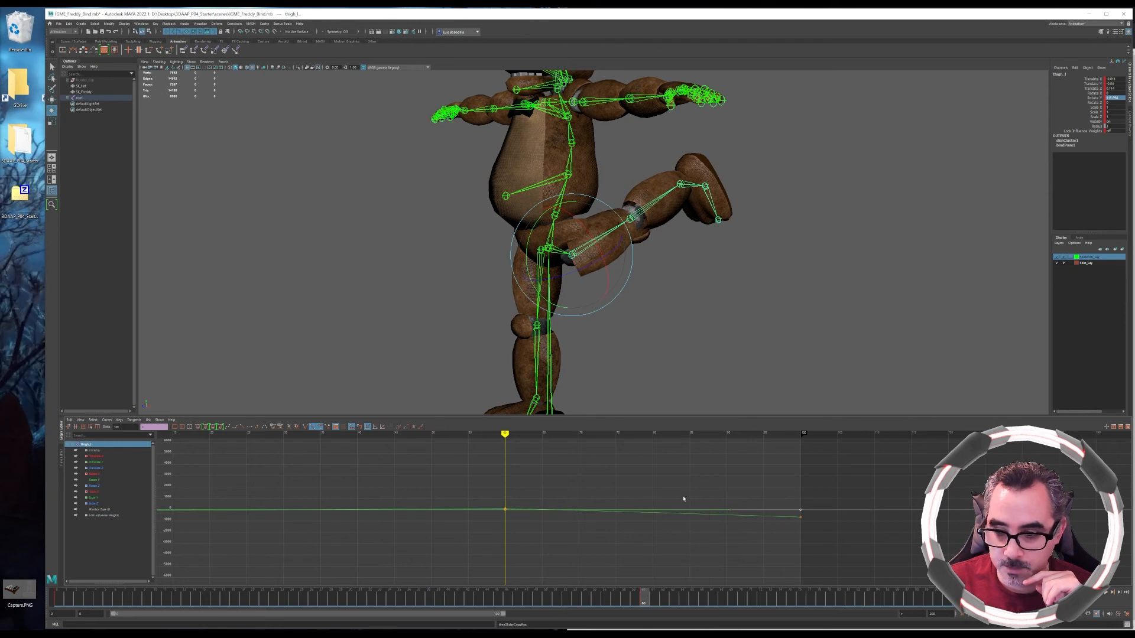
{"action": "left_click_drag", "start_coordinate": [1025, 598], "coordinate": [1035, 598]}
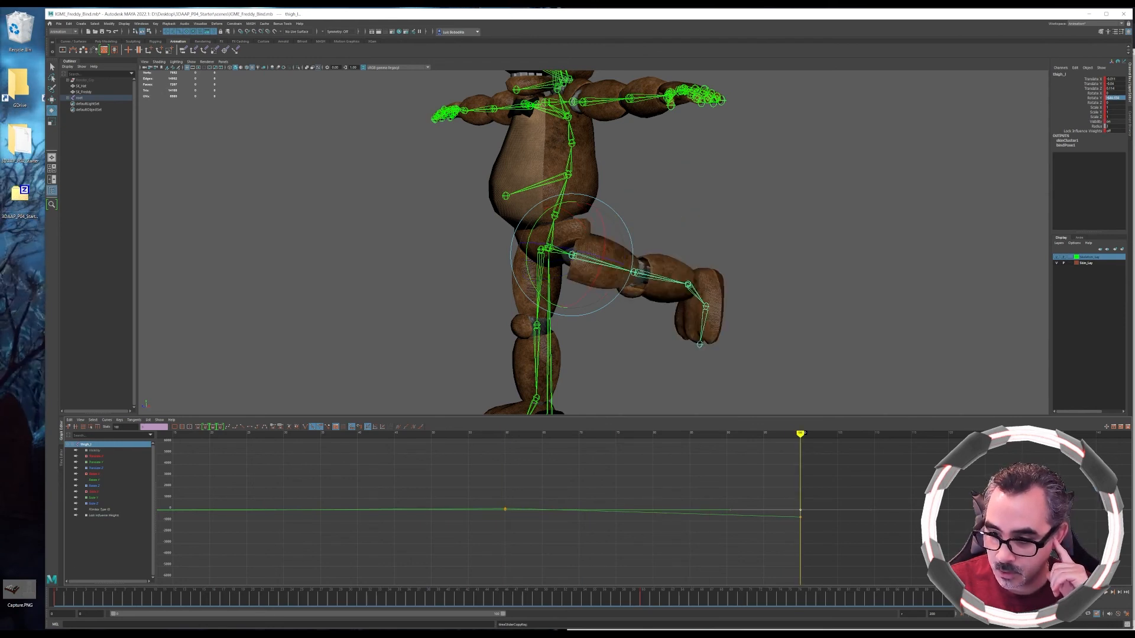
{"action": "left_click", "coordinate": [399, 598]}
{"action": "right_click", "coordinate": [400, 598]}
{"action": "mouse_move", "coordinate": [439, 501]}
{"action": "left_click", "coordinate": [489, 500]}
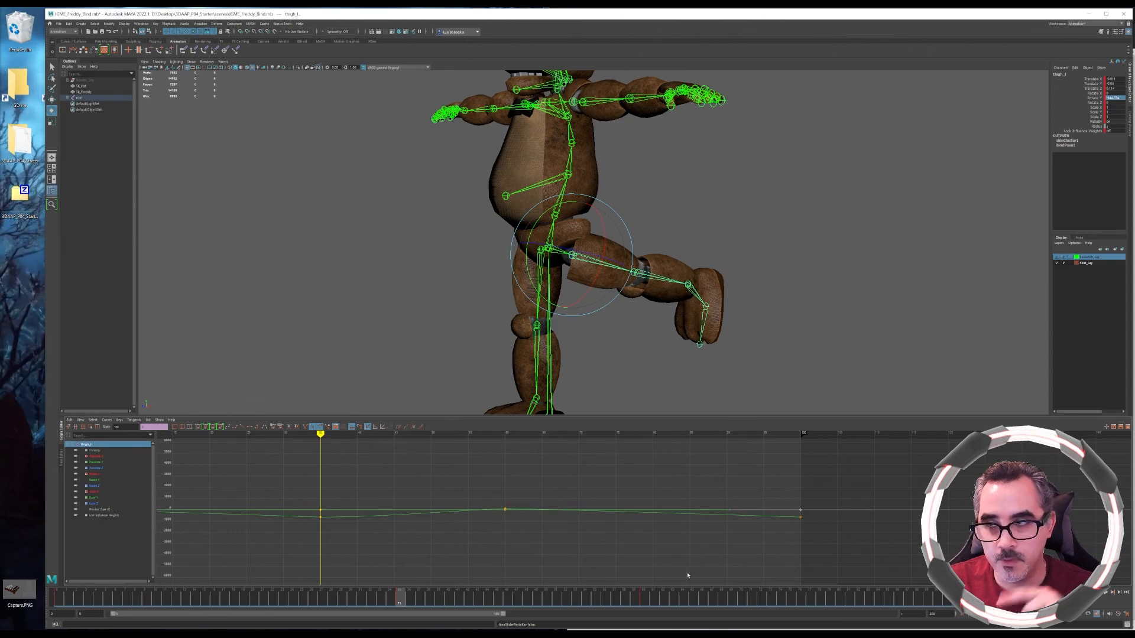
Select the curve's middle key and move it later and higher to raise the swing's peak
{"action": "left_click_drag", "start_coordinate": [138, 601], "coordinate": [1068, 590]}
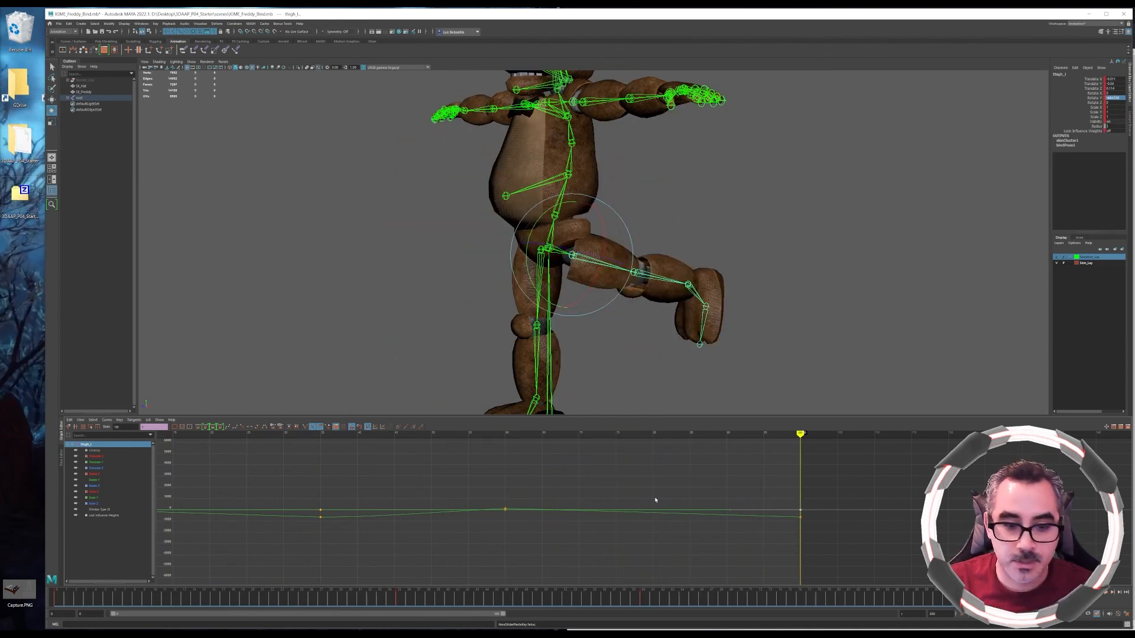
{"action": "left_click", "coordinate": [504, 510]}
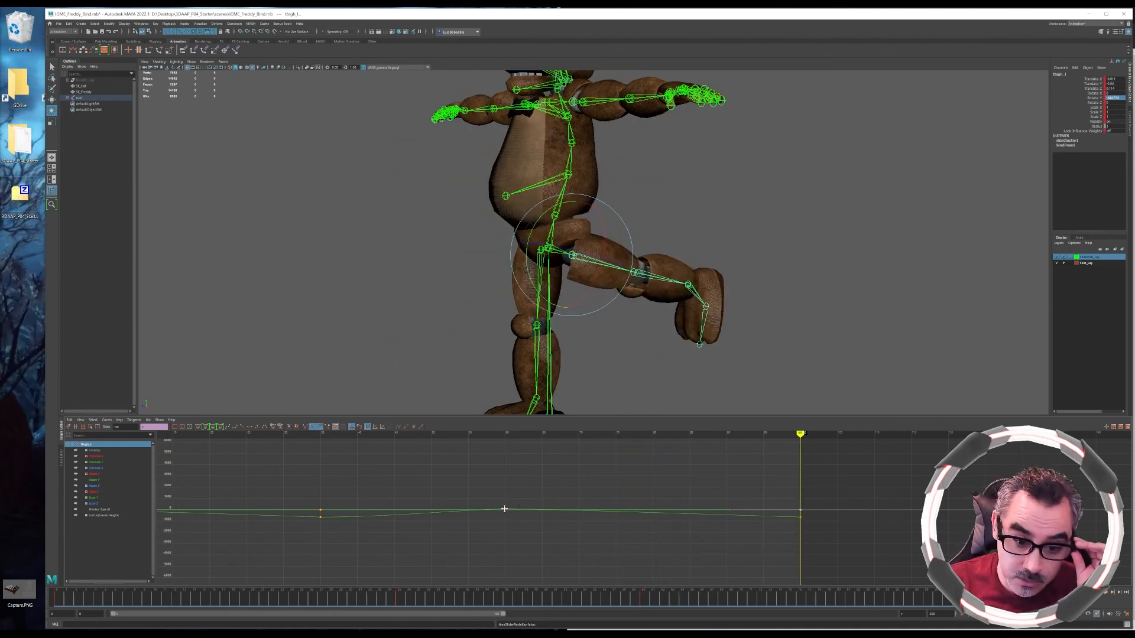
{"action": "left_click_drag", "start_coordinate": [498, 498], "coordinate": [512, 511]}
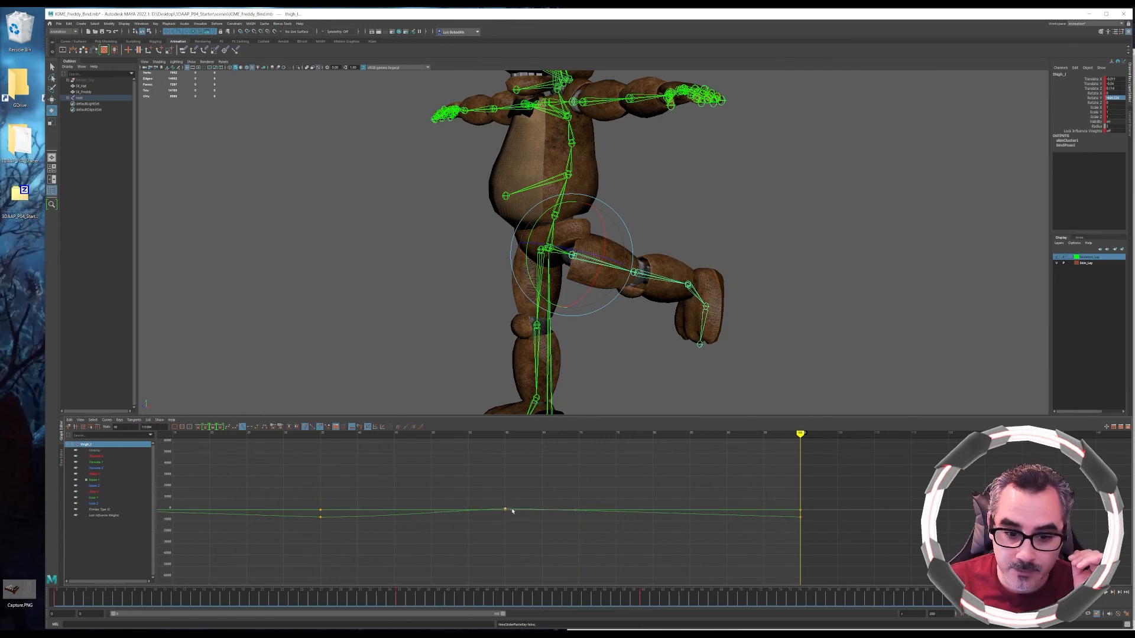
{"action": "middle_click_drag", "start_coordinate": [505, 510], "coordinate": [553, 498]}
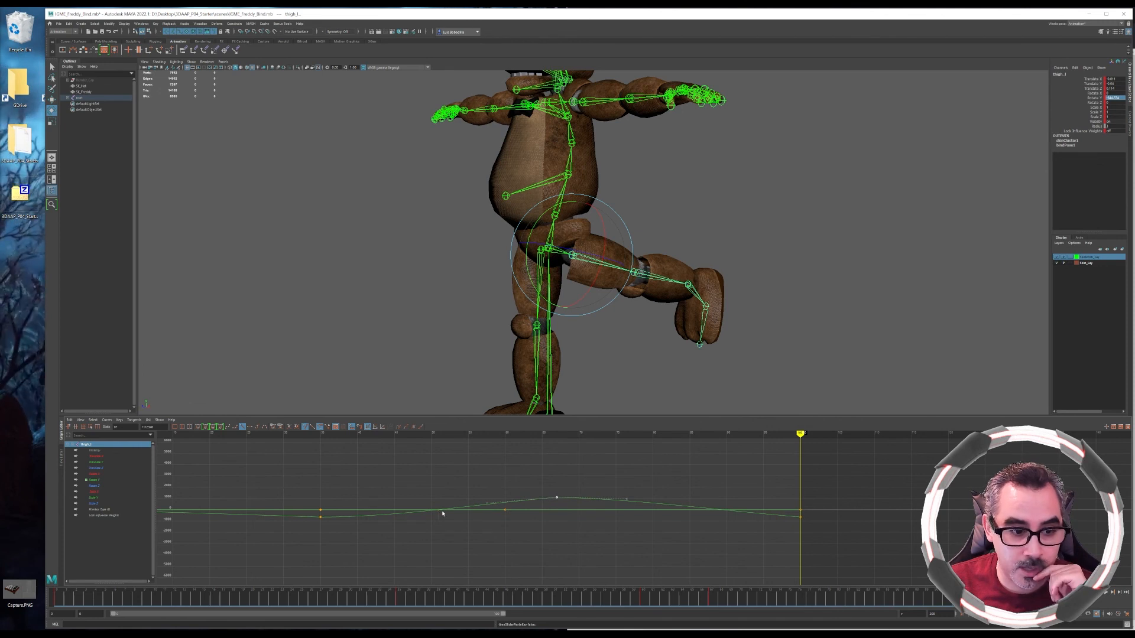